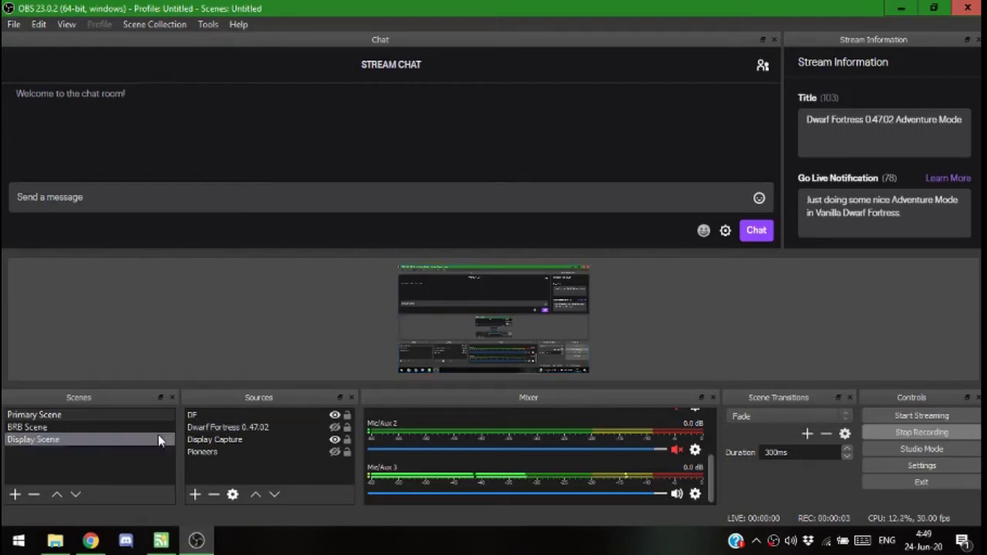
- Extract the PeridexisErrant's Starter Pack 0.47.04-r06 zip to its default same-named Downloads folder
left_click(55, 541)
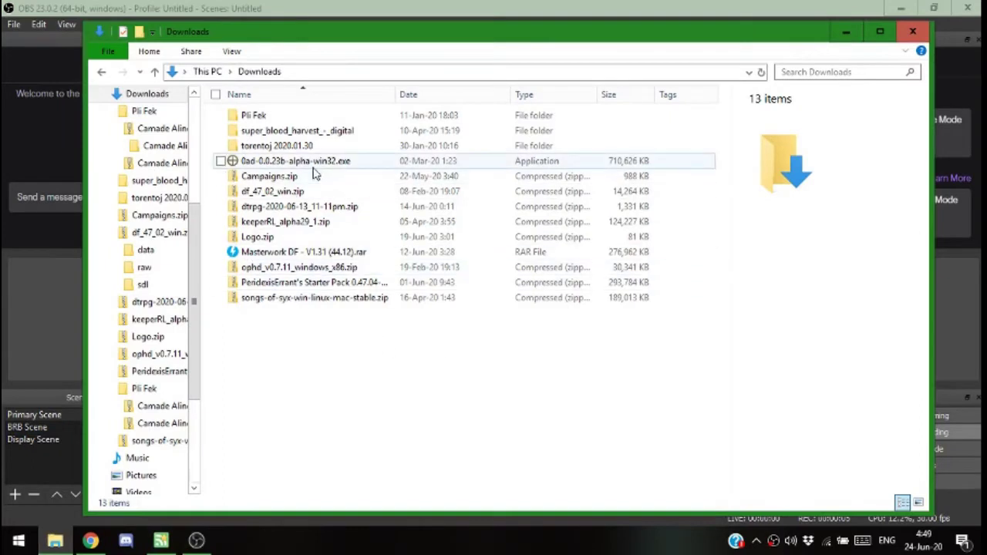
left_click(302, 287)
right_click(302, 286)
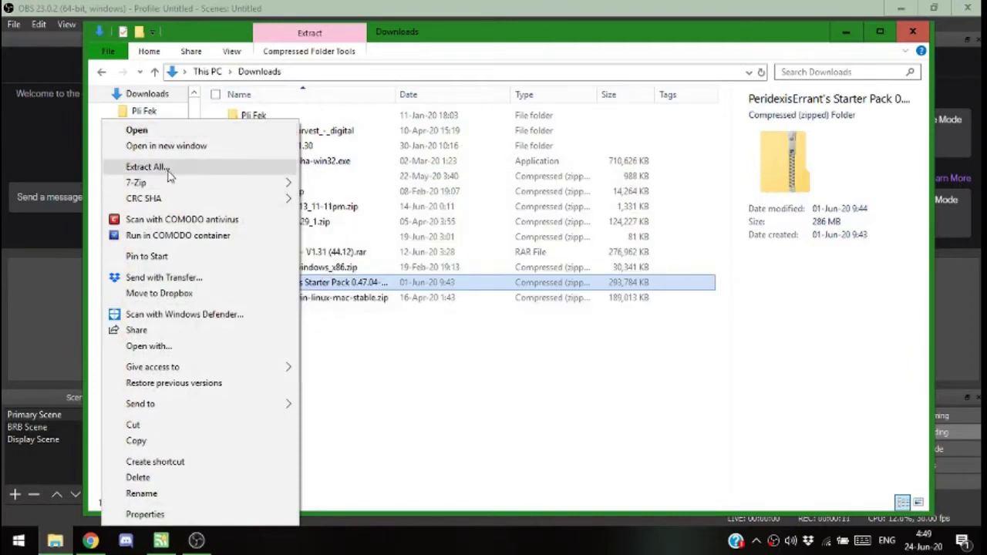
key("Escape")
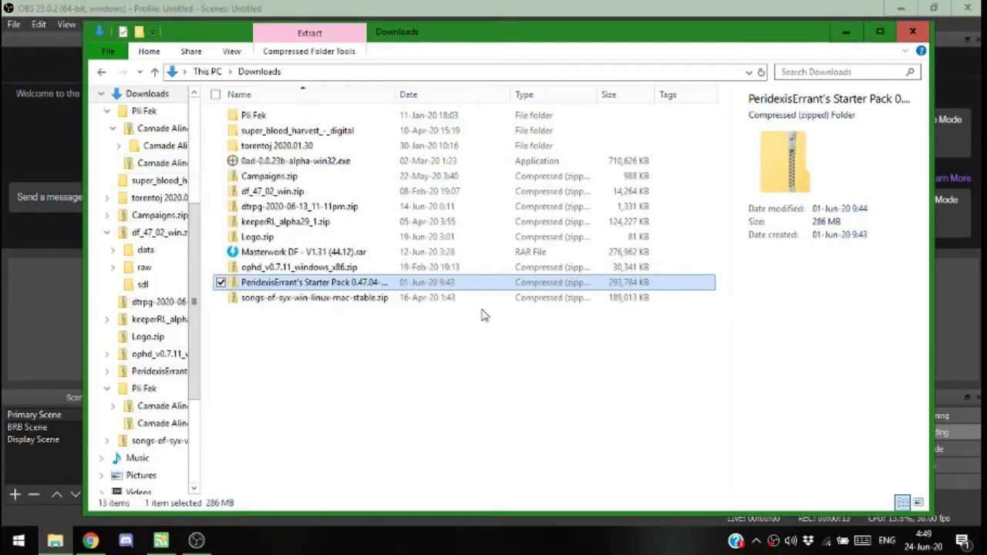
left_click(657, 217)
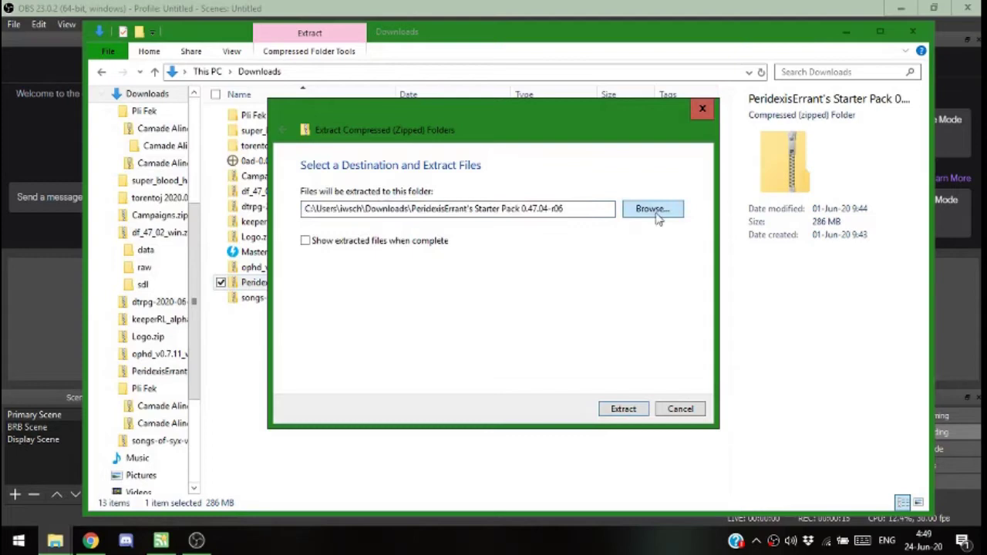
left_click(655, 212)
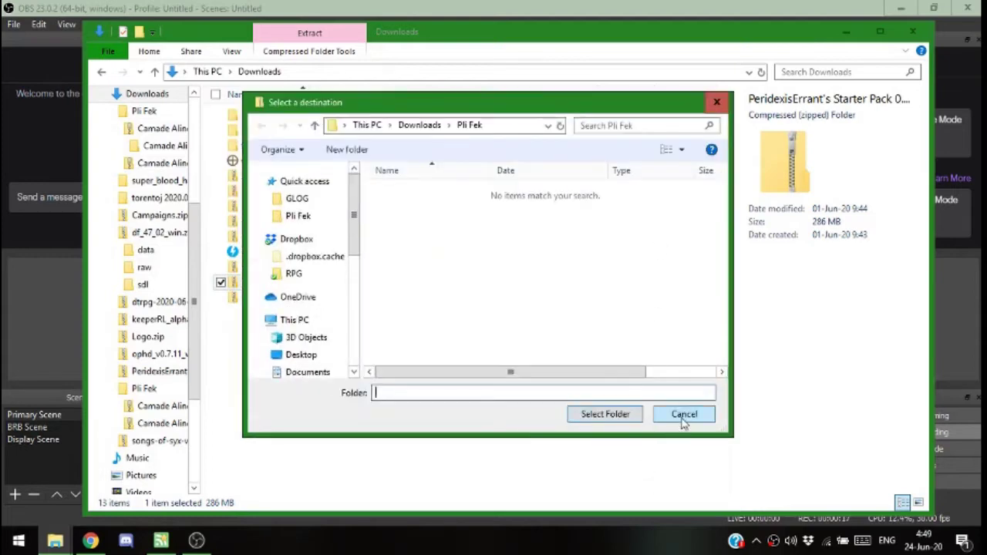
left_click(685, 418)
left_click(639, 413)
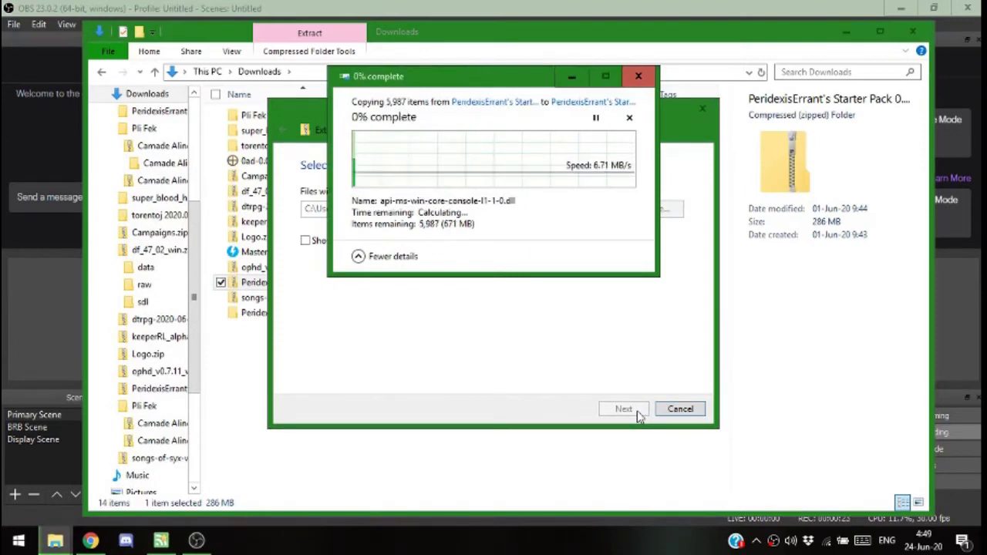
key("alt+Tab")
key("alt+Tab")
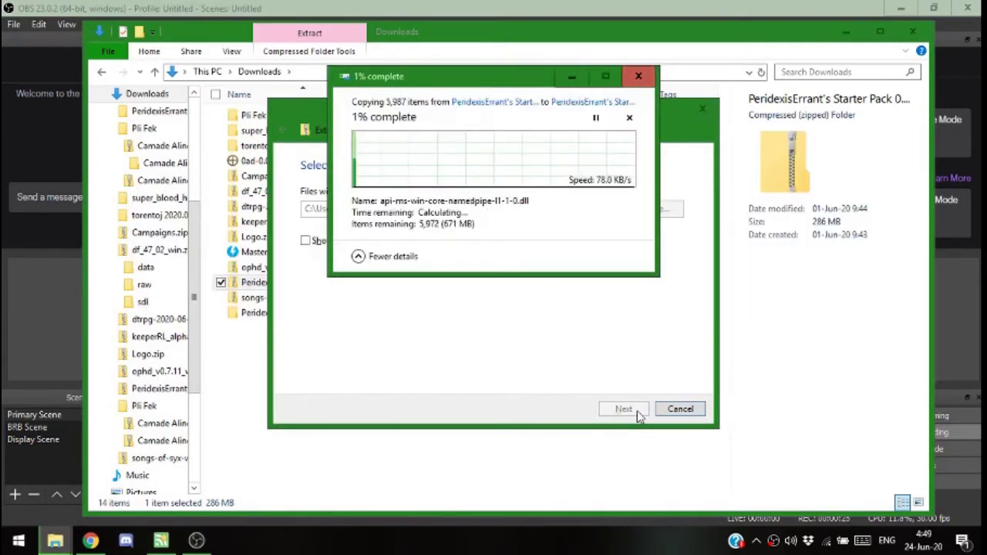
- Switch between QuiteRSS, OBS and the copy progress window to monitor the starter pack extraction
left_click(160, 542)
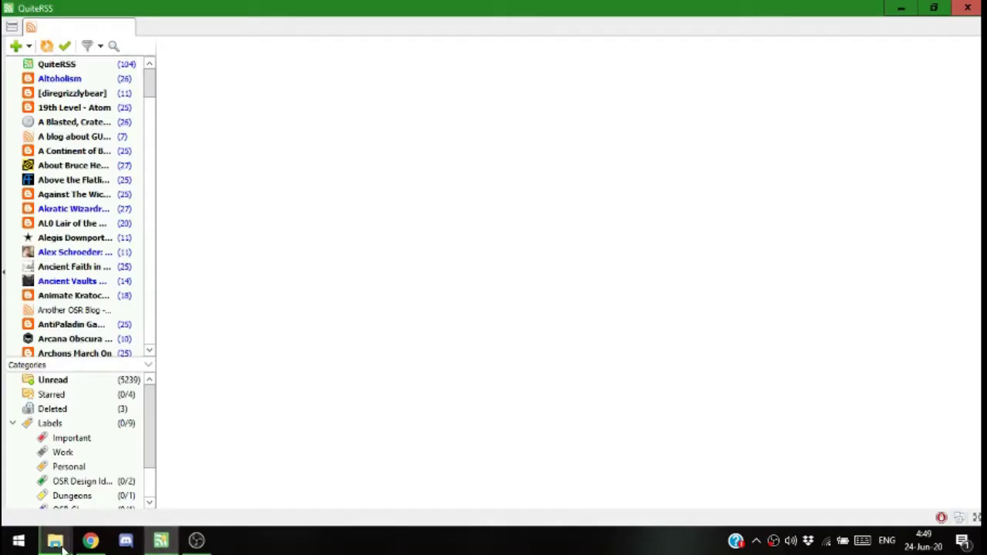
mouse_move(64, 545)
left_click(331, 476)
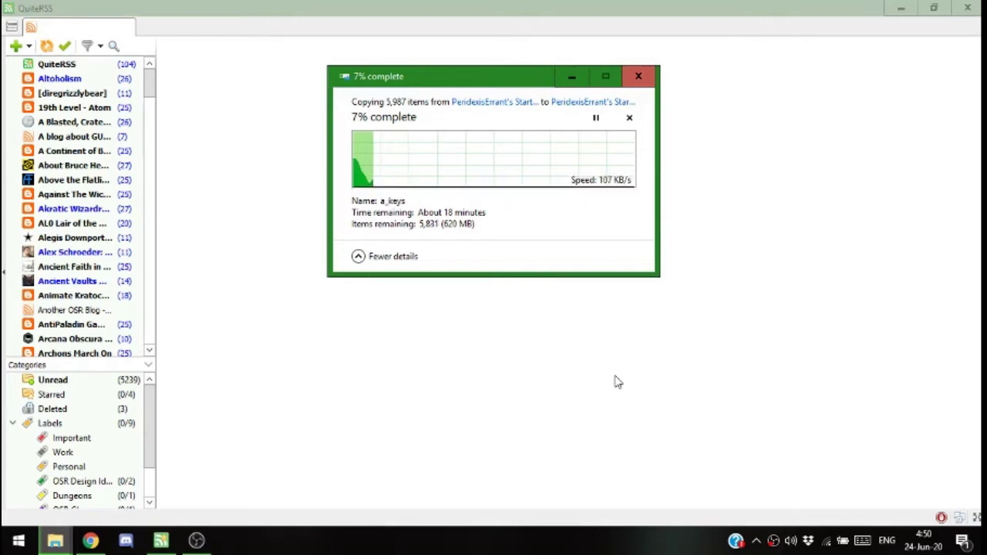
left_click(196, 540)
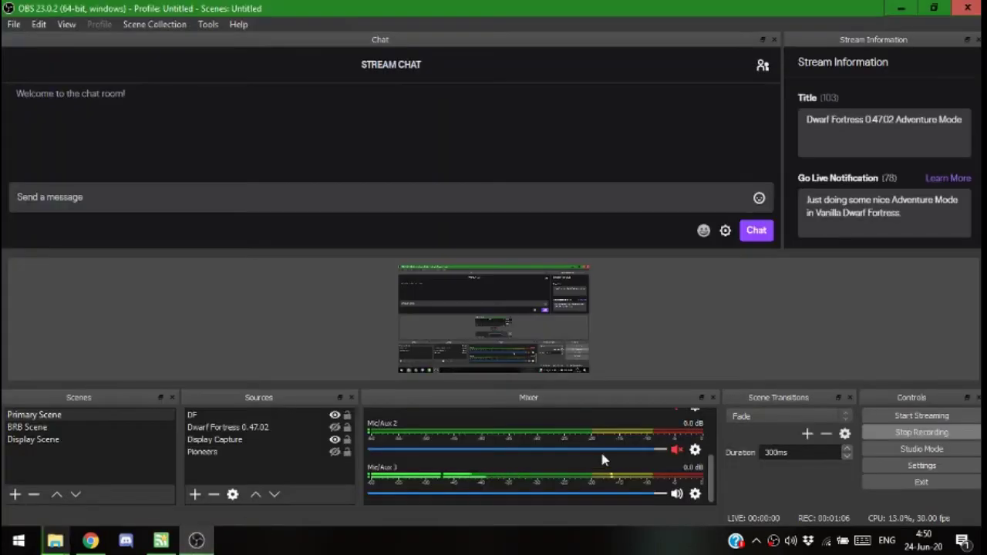
scroll(604, 460, "up", 2)
scroll(591, 467, "down", 2)
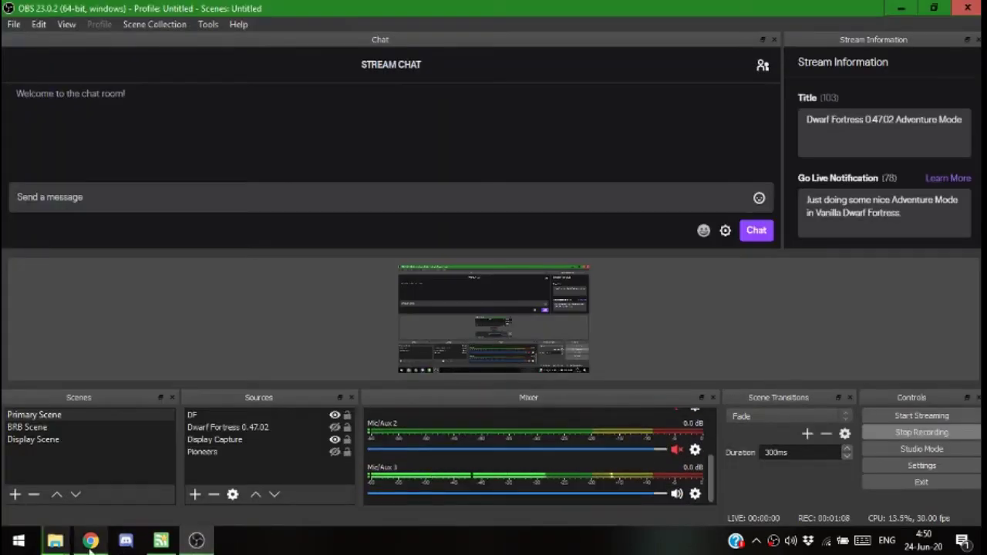
mouse_move(55, 540)
left_click(316, 468)
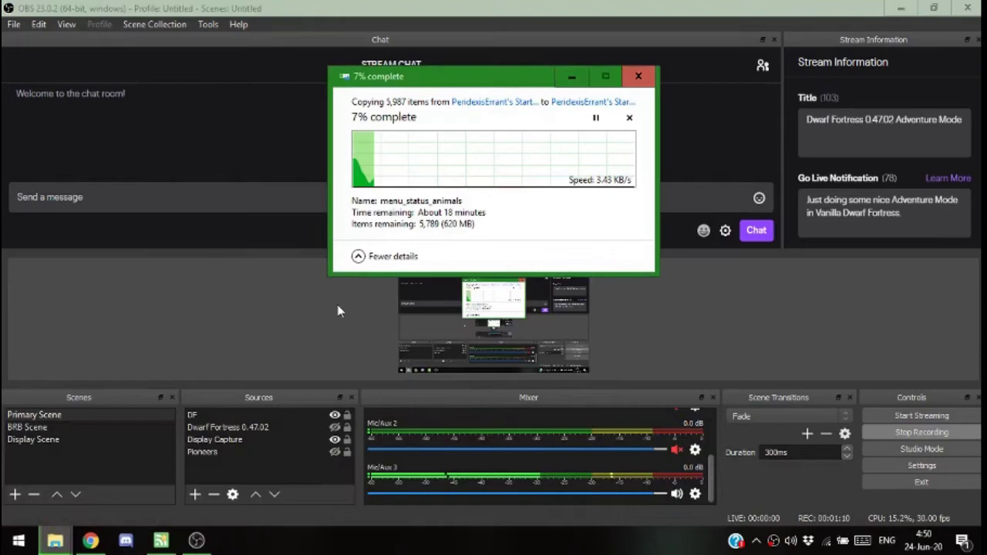
left_click(160, 540)
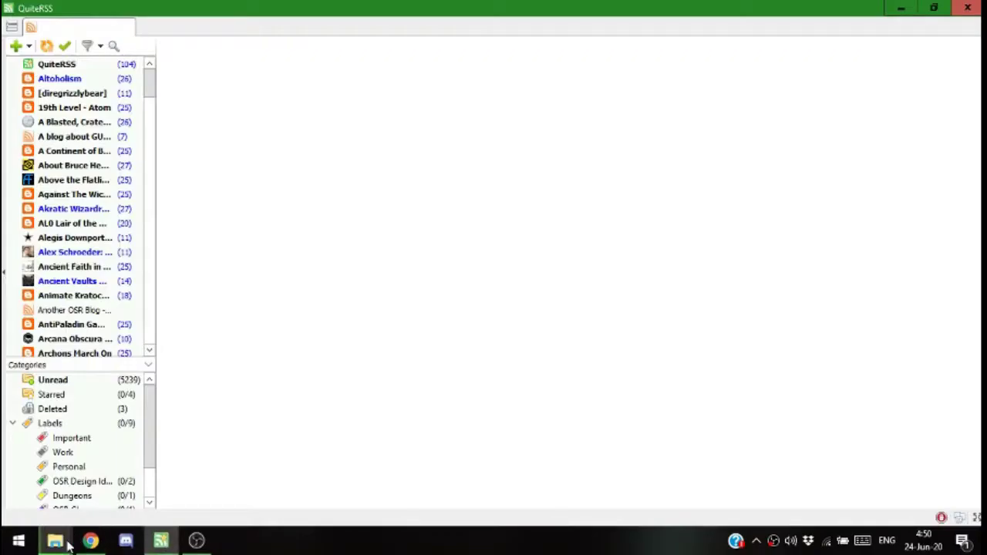
mouse_move(68, 544)
left_click(362, 482)
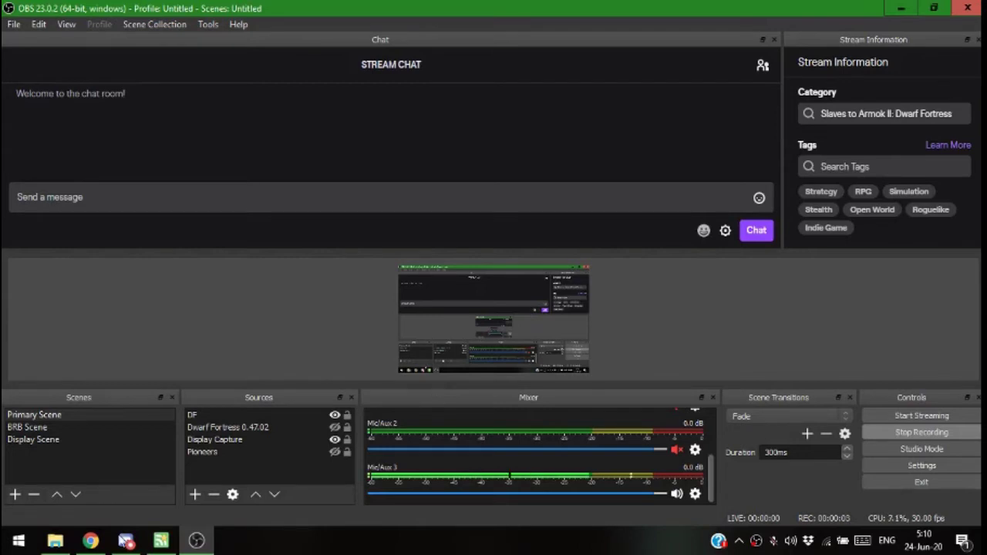
- Open the extracted PeridexisErrant's Starter Pack 0.47.04-r06 folder in Downloads
mouse_move(91, 541)
left_click(55, 540)
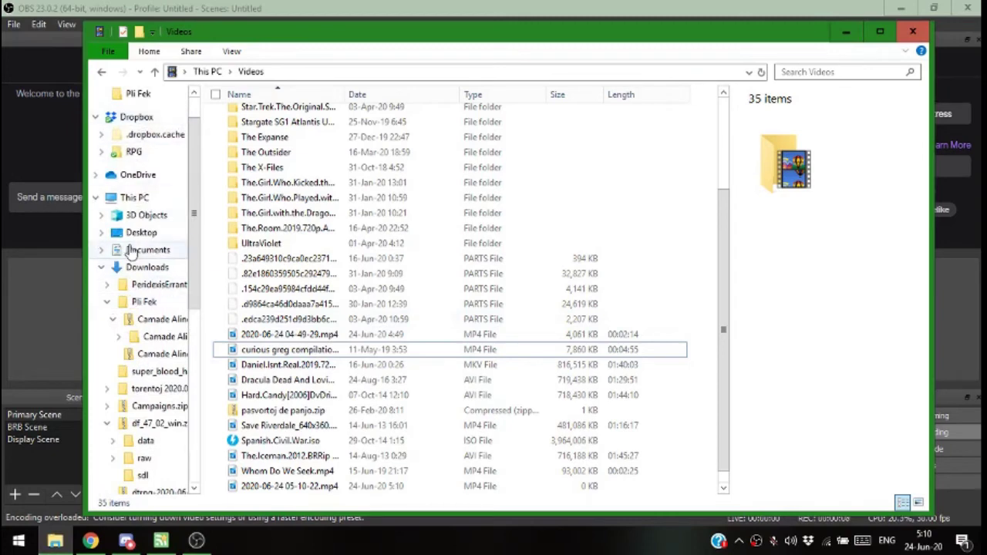
left_click(125, 272)
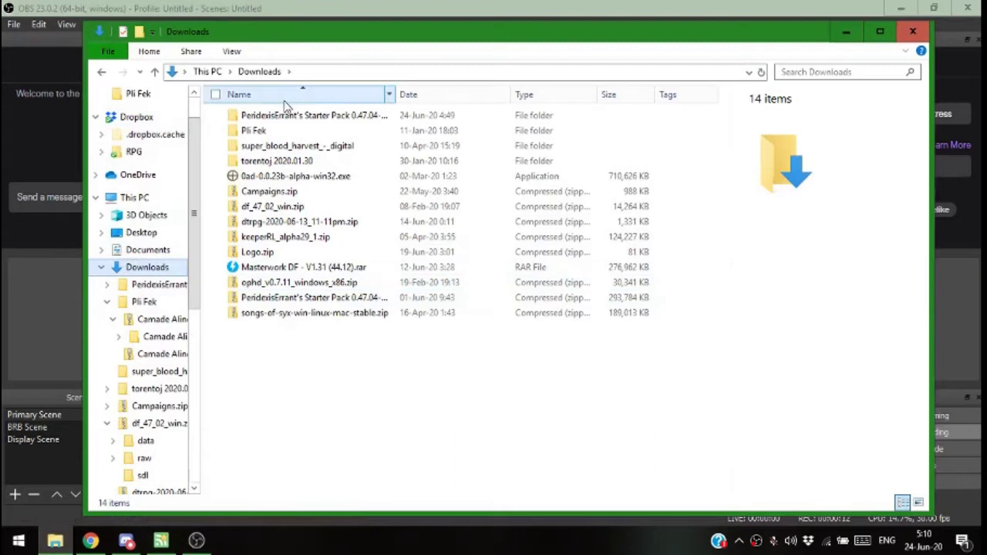
left_click(272, 120)
double_click(275, 125)
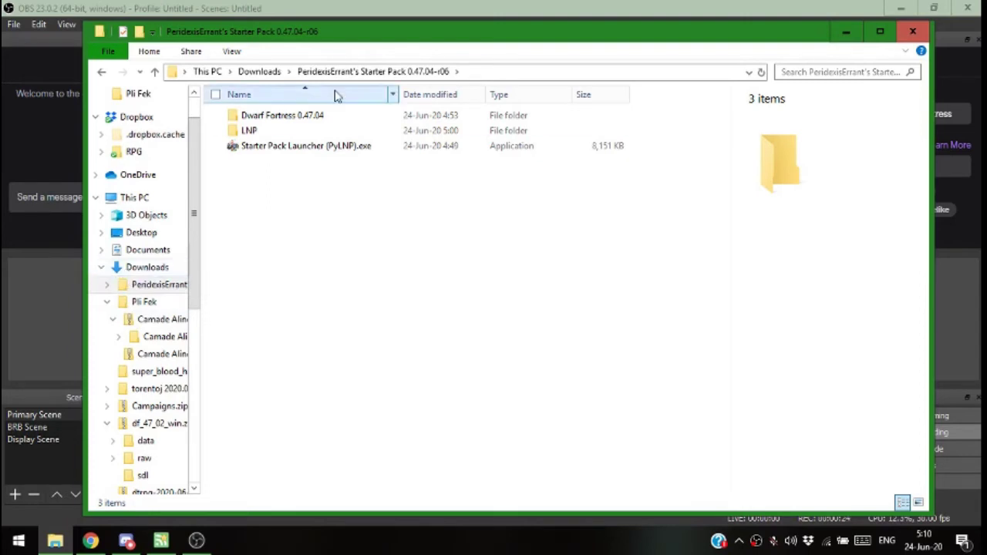
- Browse the Dwarf Fortress 0.47.04 and data folders, then launch Starter Pack Launcher (PyLNP).exe
double_click(290, 116)
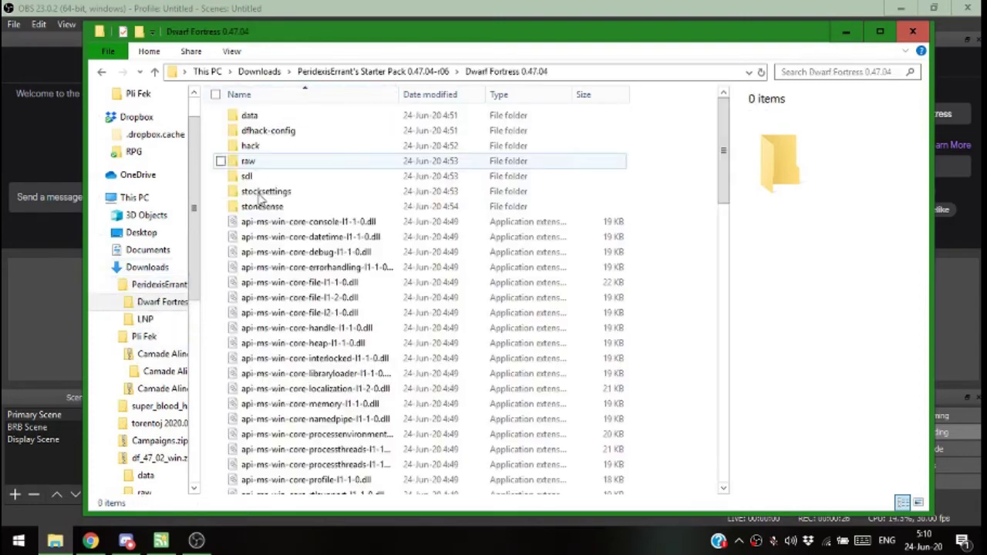
double_click(261, 116)
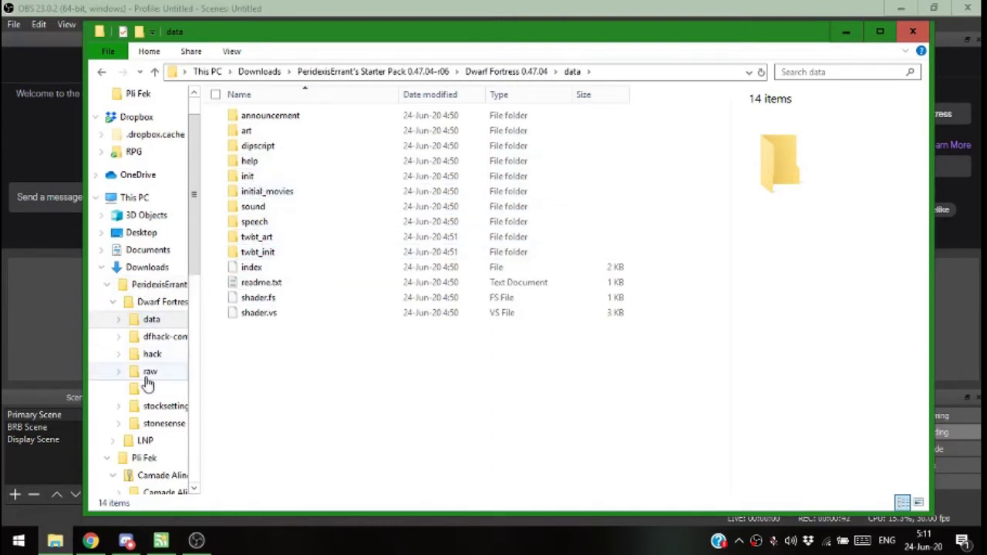
left_click(139, 284)
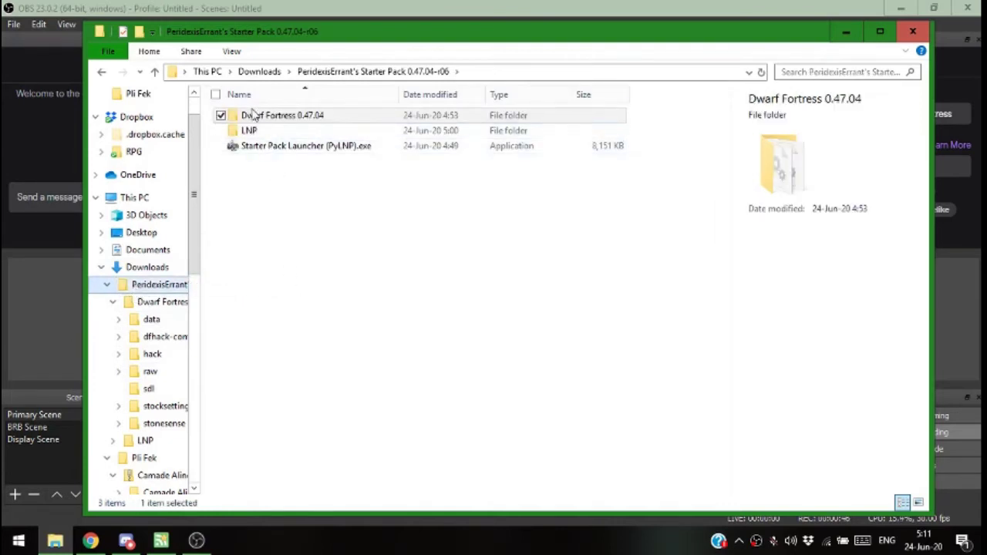
double_click(255, 116)
scroll(334, 371, "down", 2)
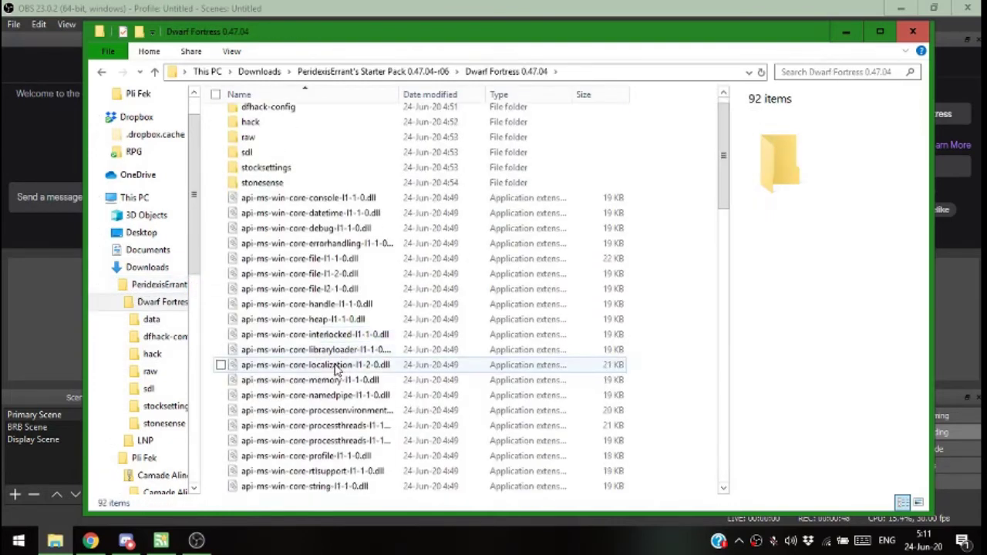
scroll(279, 330, "down", 4)
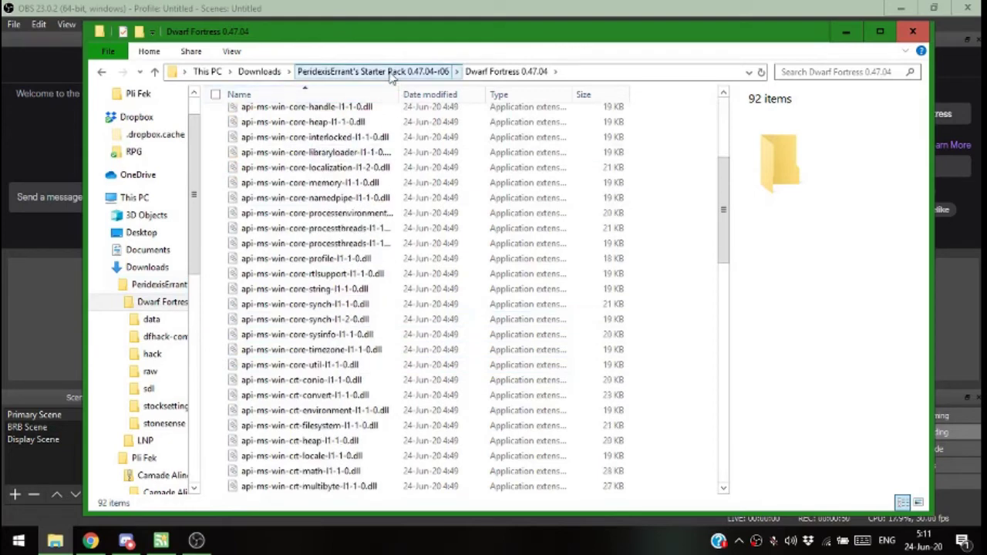
left_click(382, 72)
double_click(278, 149)
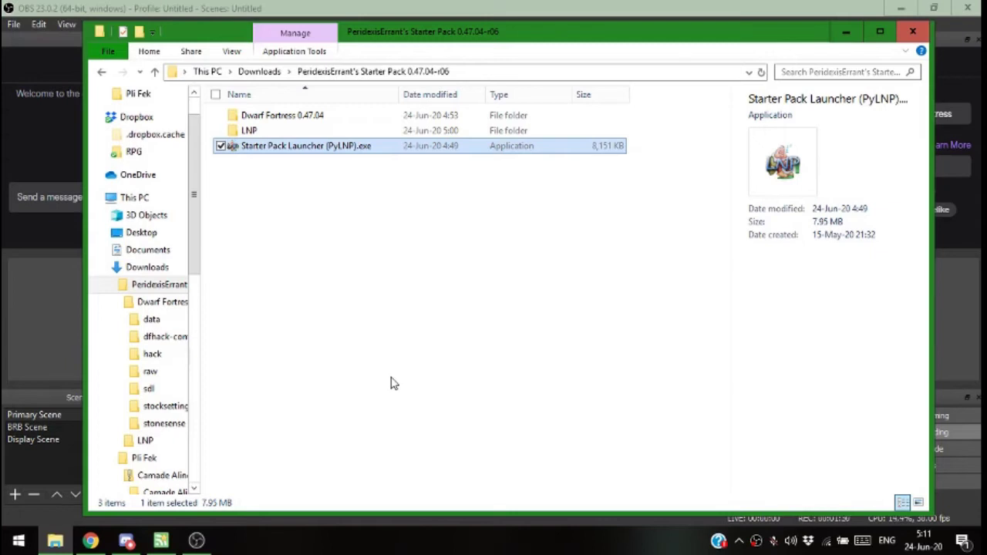
- Open the Dwarf Fortress 0.47.04 folder and run Dwarf Fortress.exe
left_click(285, 118)
double_click(286, 118)
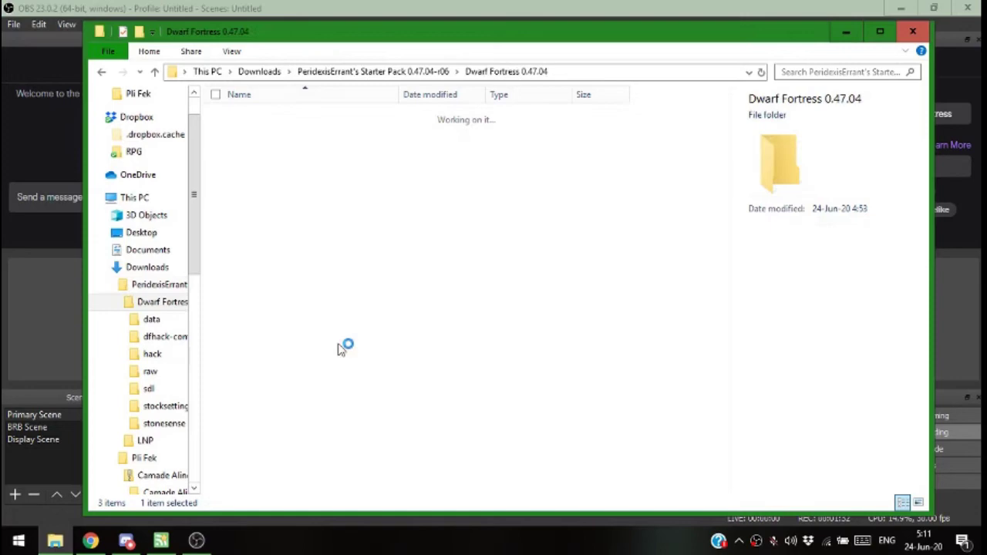
scroll(342, 375, "down", 8)
scroll(348, 373, "down", 12)
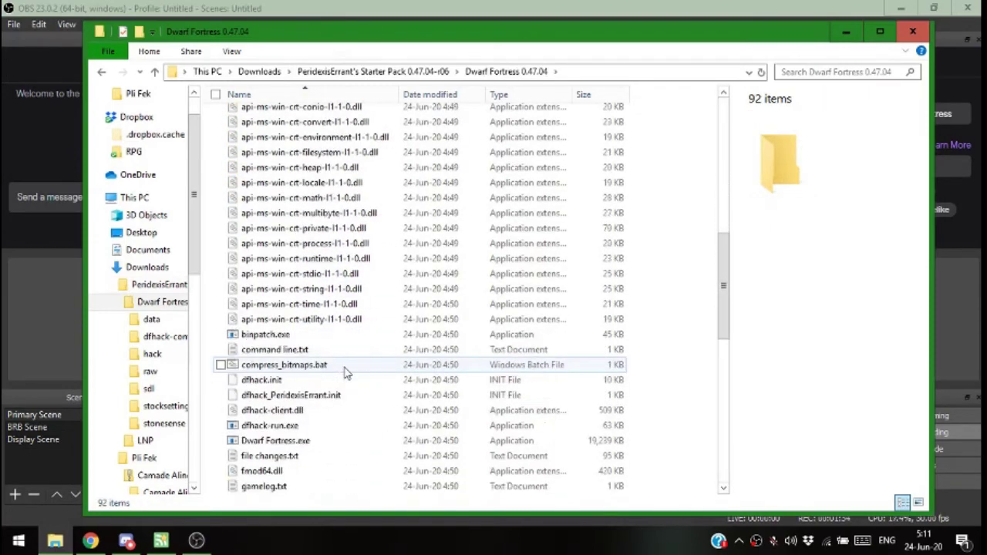
scroll(357, 244, "up", 6)
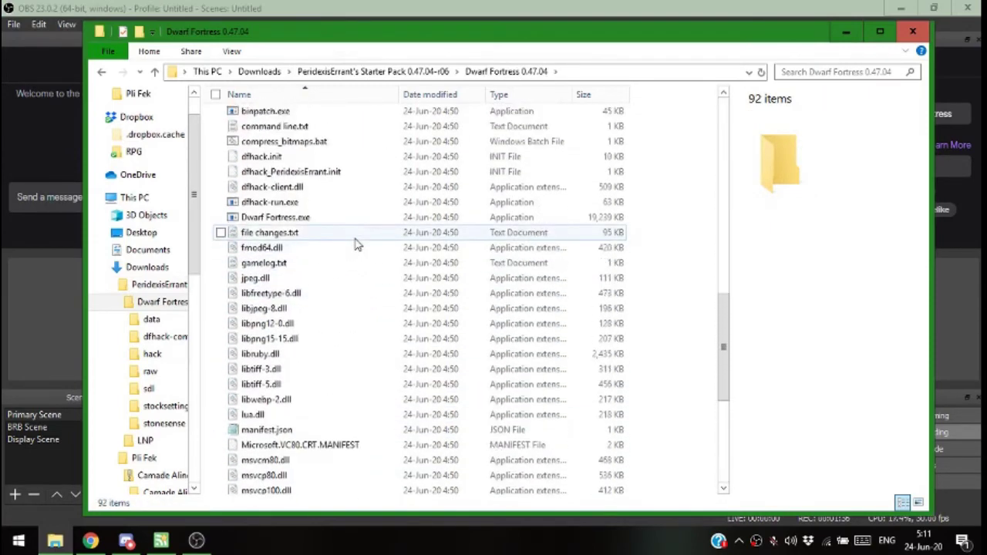
scroll(357, 244, "down", 2)
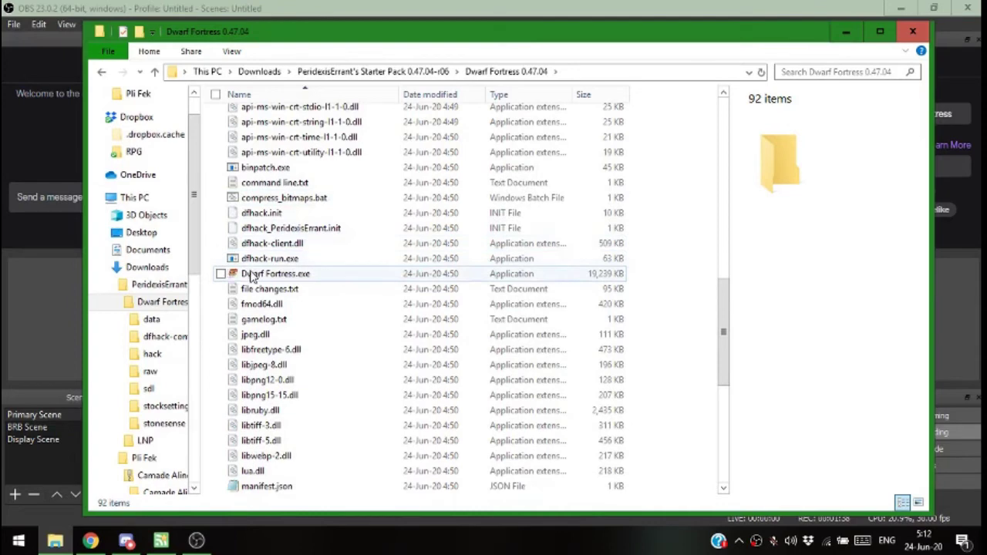
left_click(273, 280)
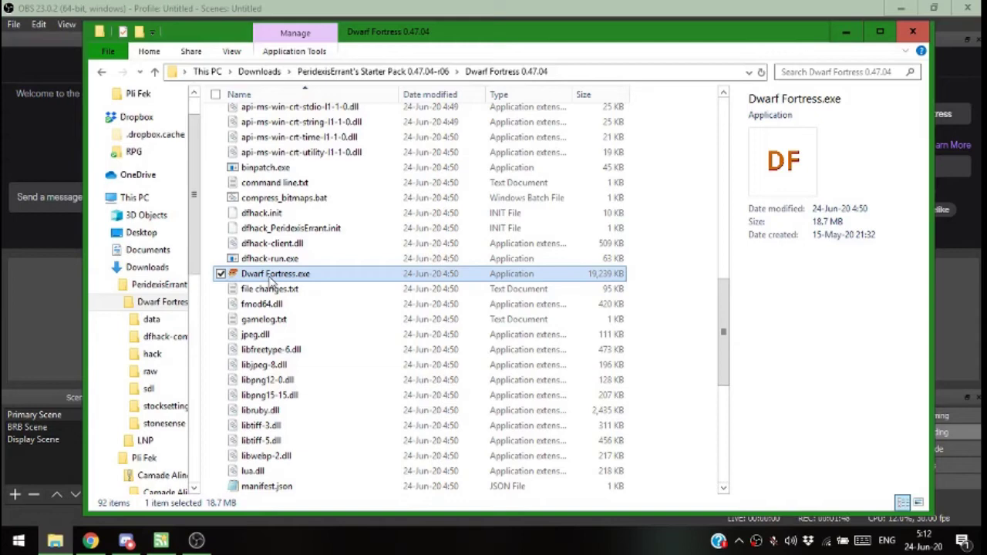
double_click(271, 283)
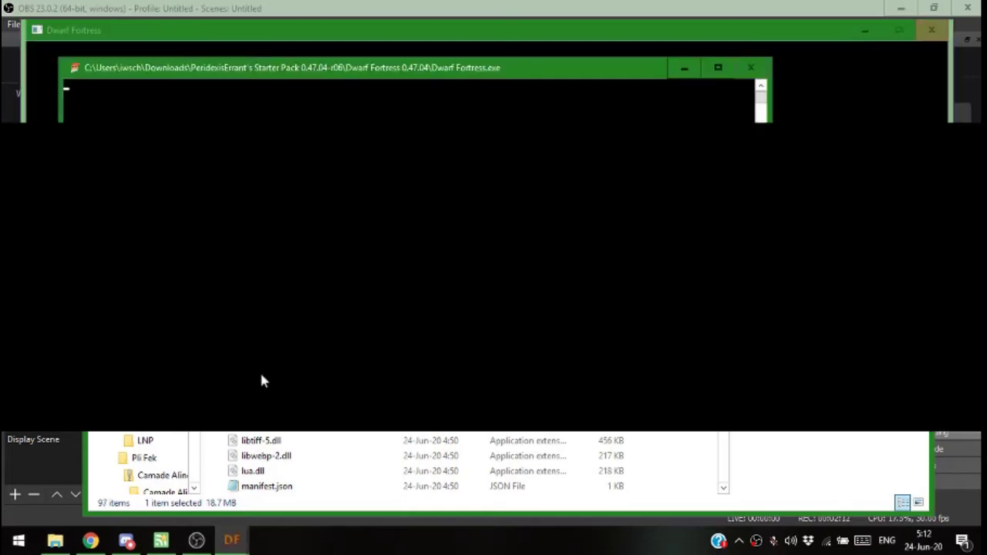
- Bring the Starter Pack Launcher (PyLNP) window forward from the taskbar
left_click(196, 540)
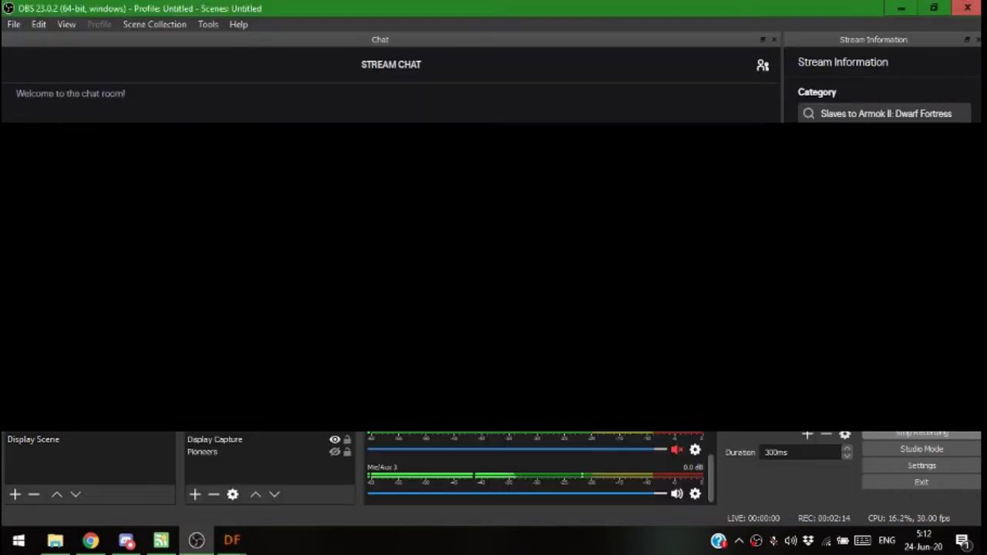
scroll(623, 445, "up", 2)
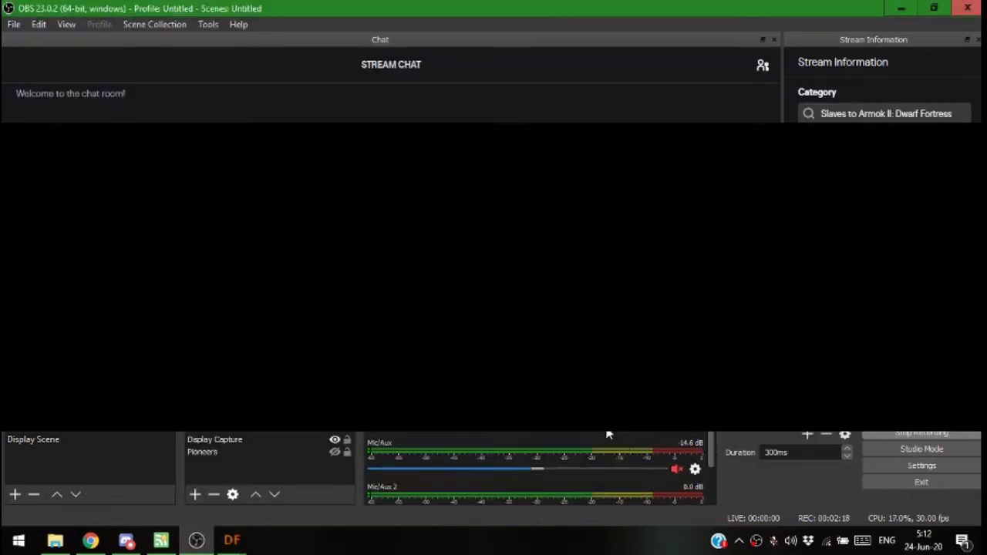
left_click(232, 540)
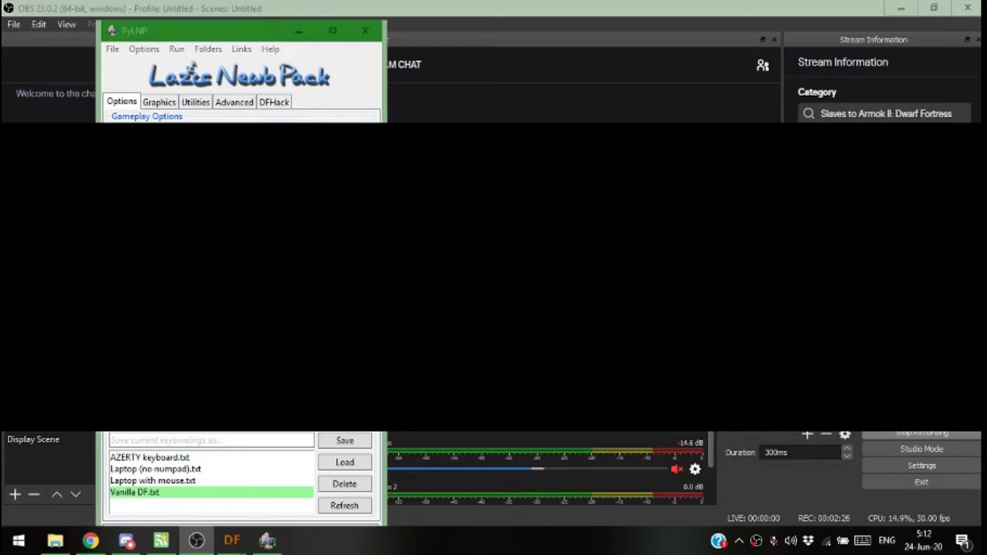
- Look through the PyLNP File menu twice without choosing anything, then view the DFHack tab
key("alt+Tab")
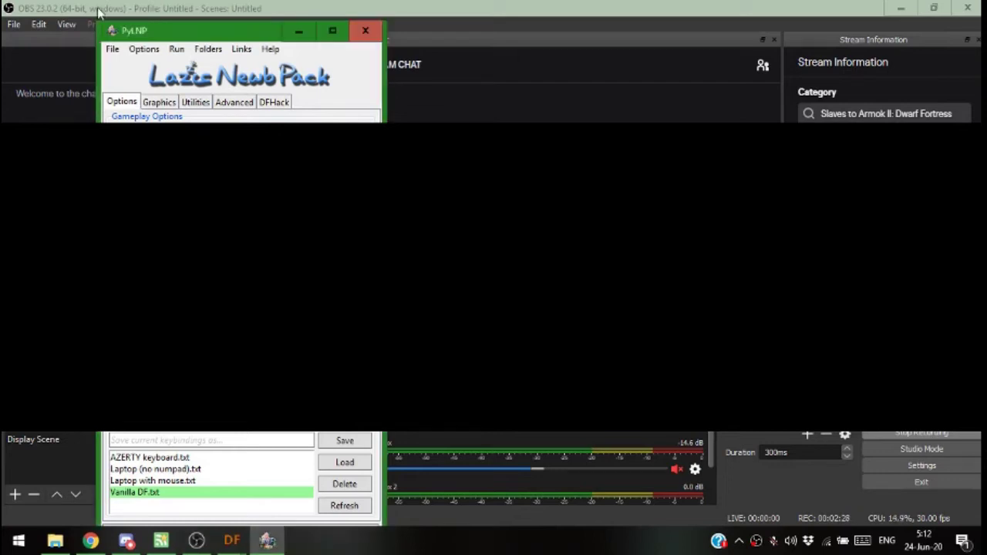
left_click(113, 48)
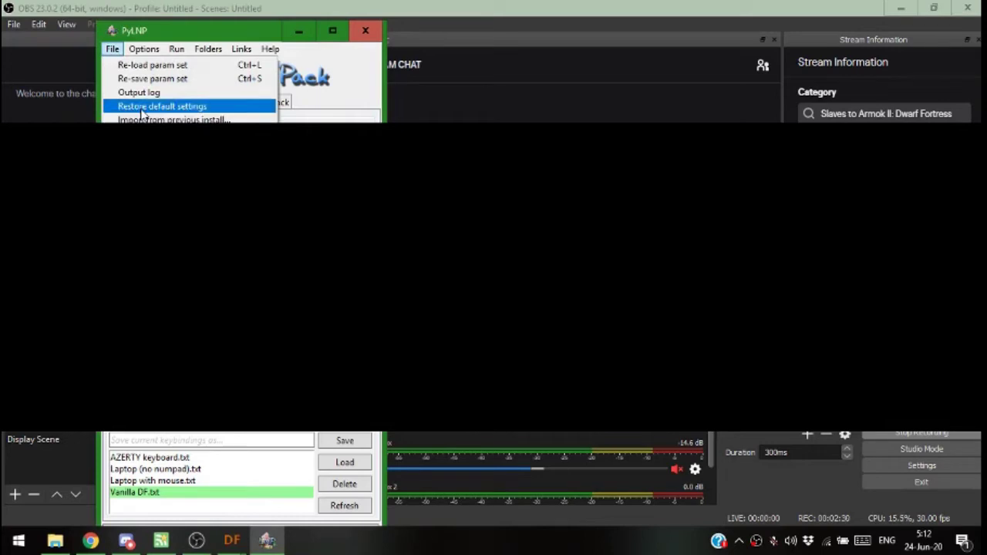
left_click(323, 118)
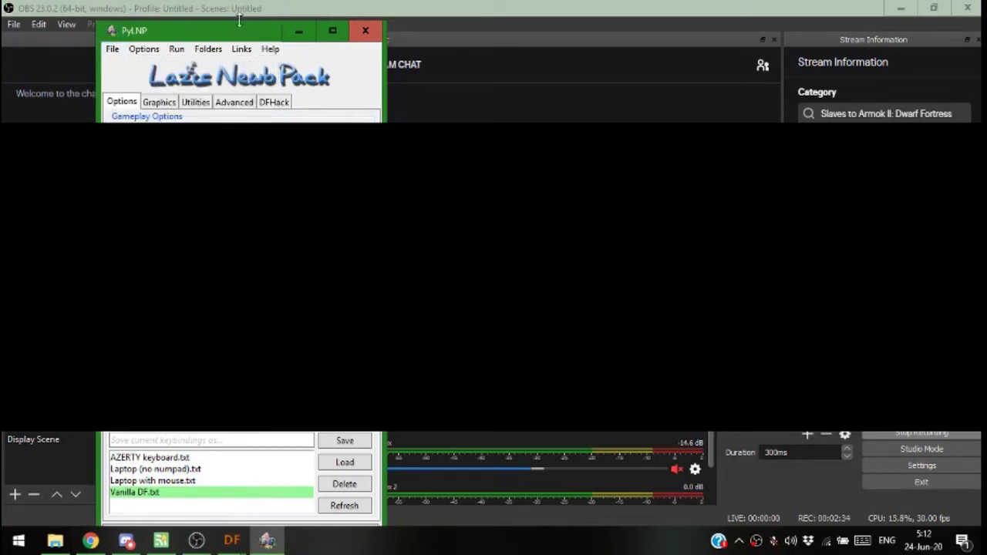
left_click(112, 49)
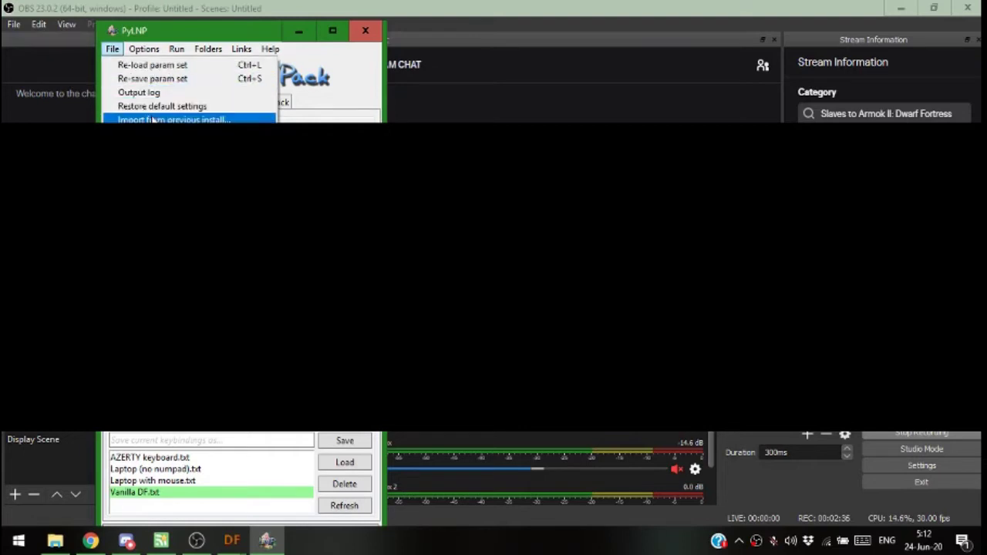
left_click(335, 108)
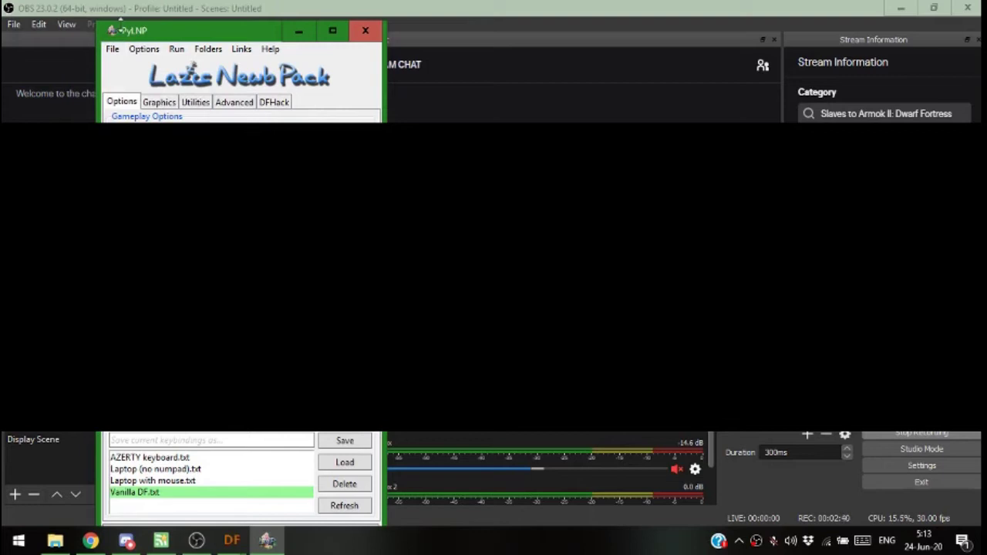
left_click(270, 106)
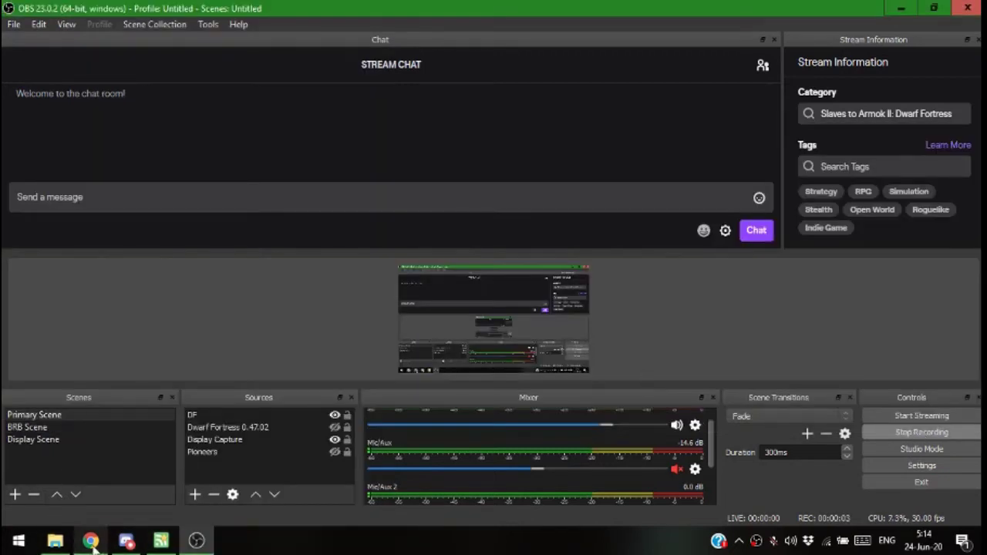
- Browse data > save > current, then open Camade Alino 125.zip from the navigation pane
mouse_move(91, 542)
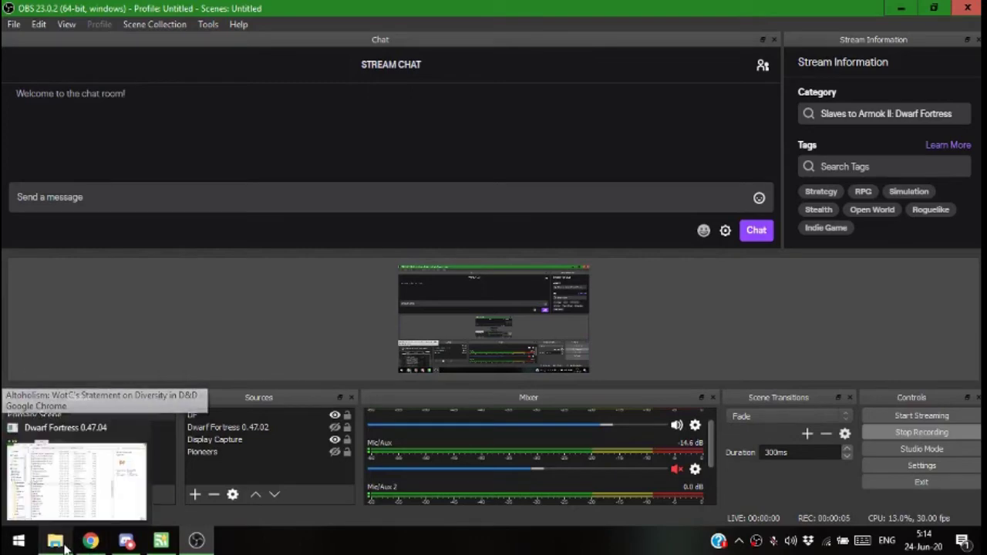
left_click(60, 543)
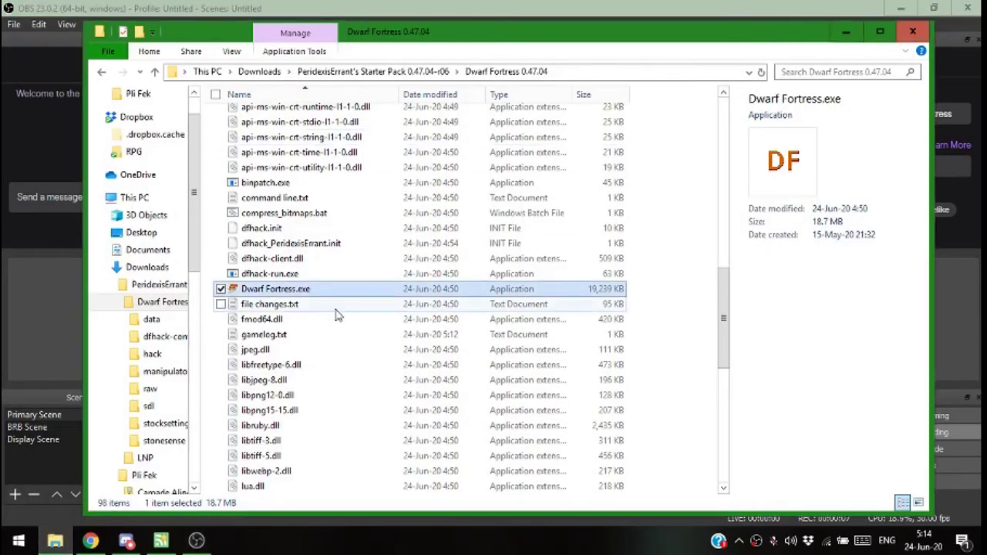
left_click(150, 321)
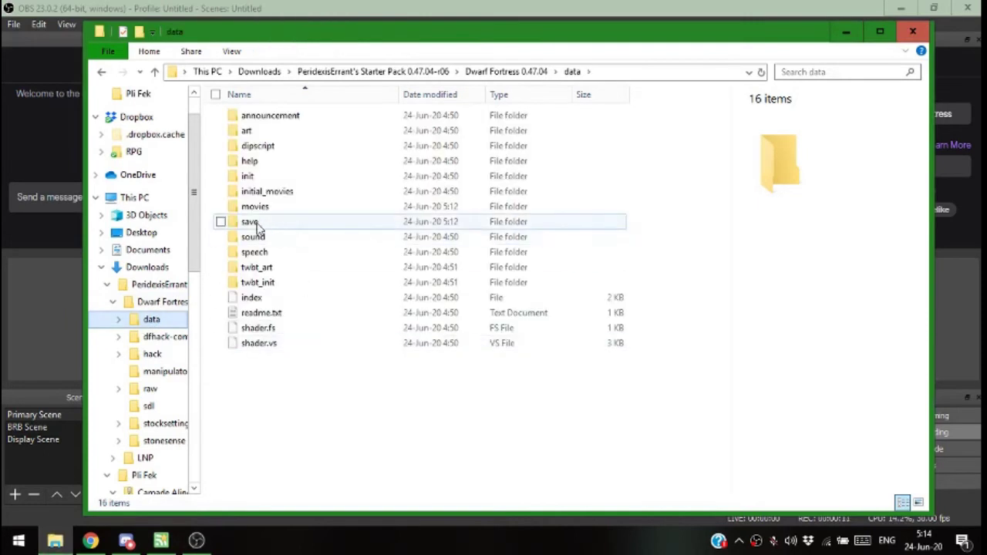
double_click(256, 225)
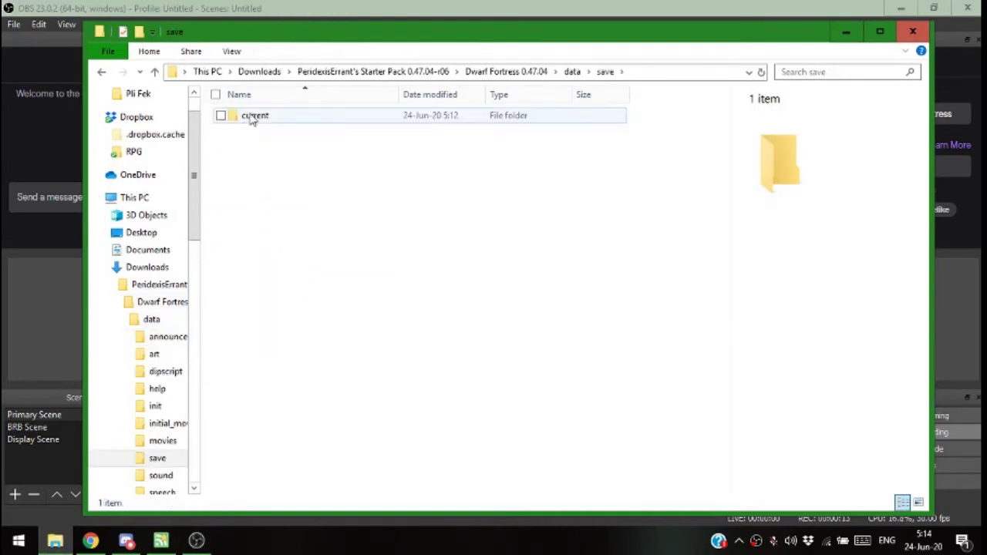
double_click(252, 117)
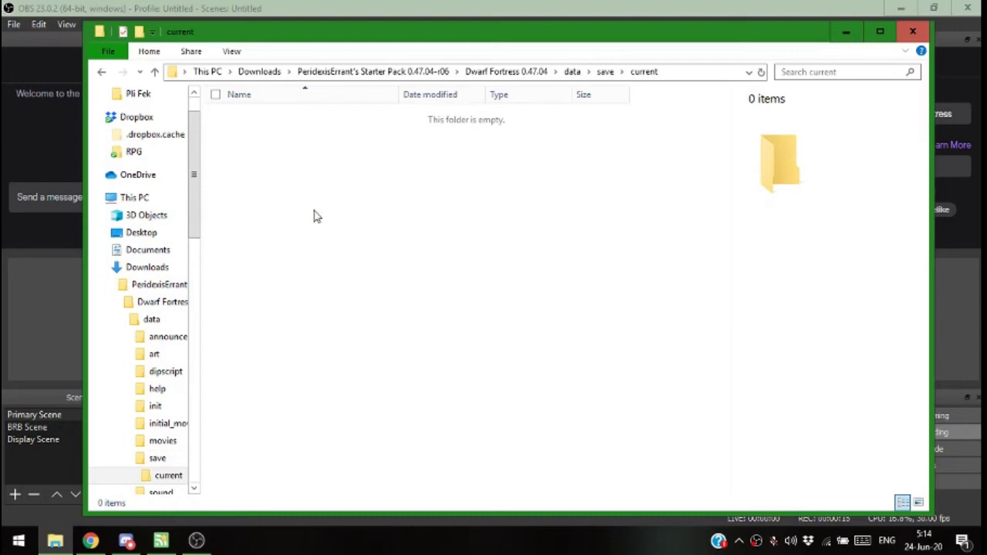
left_click(605, 71)
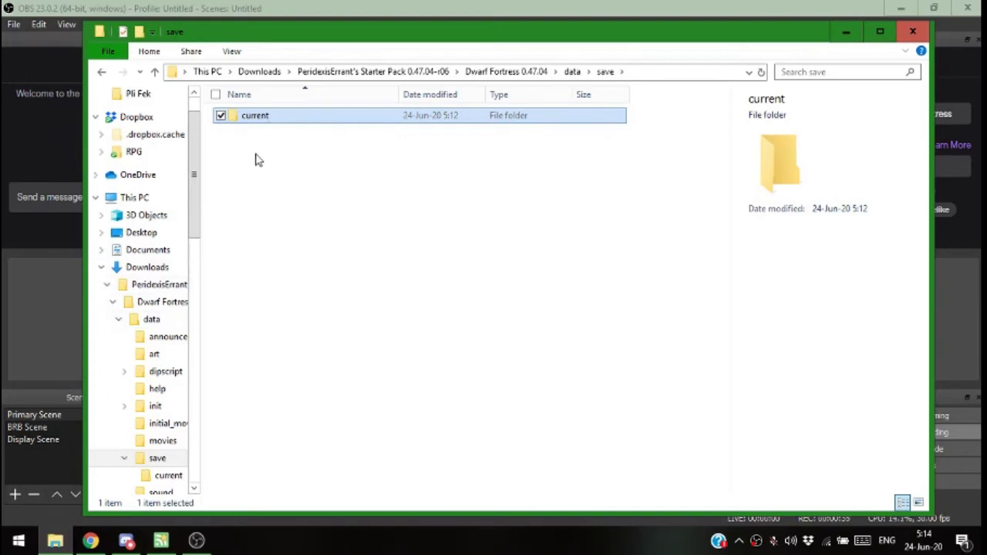
scroll(162, 235, "down", 4)
scroll(162, 235, "down", 4)
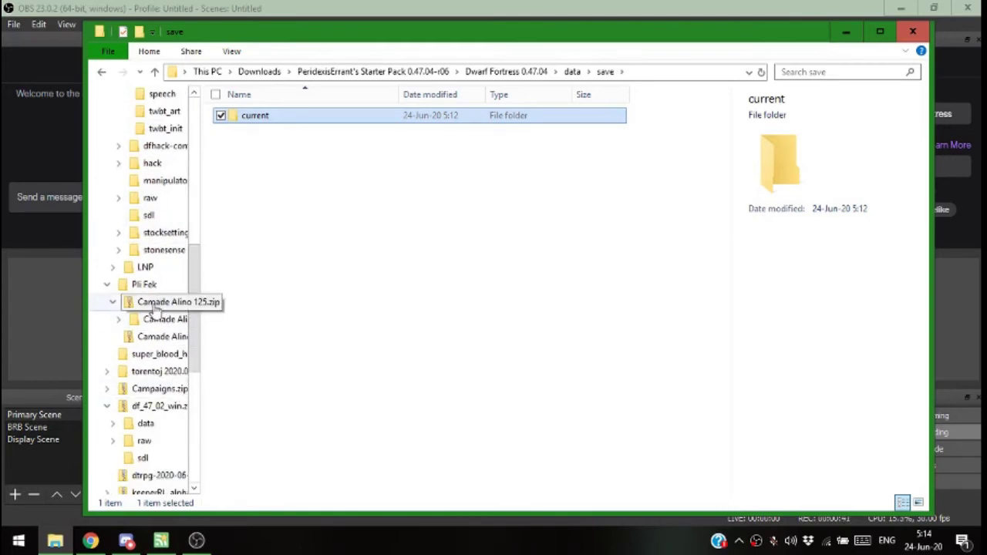
left_click(154, 303)
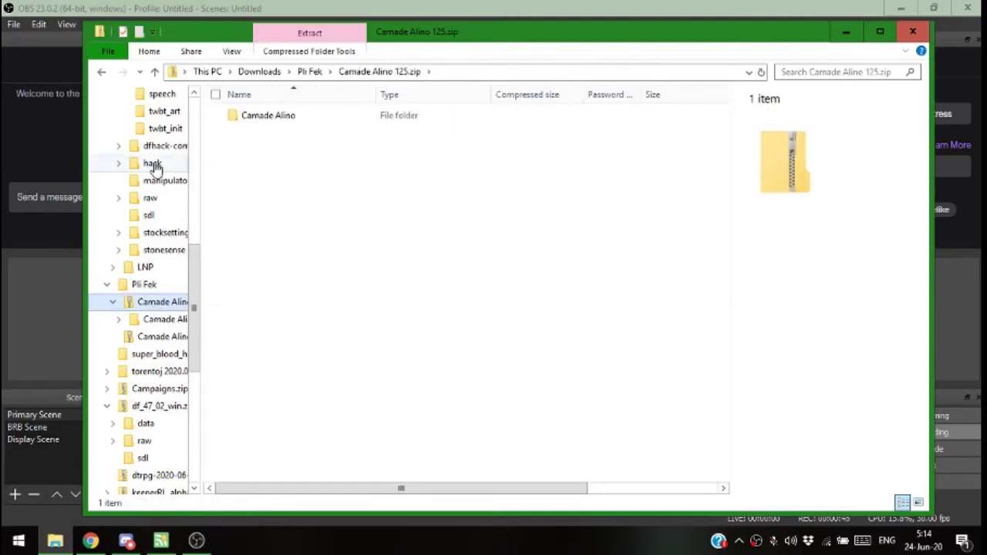
scroll(154, 165, "up", 4)
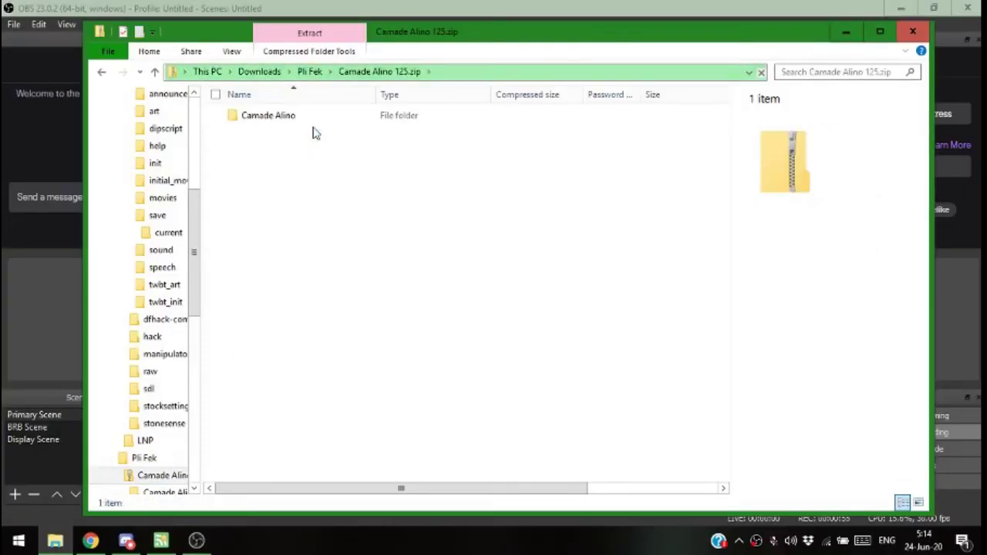
left_click(238, 117)
scroll(148, 176, "up", 2)
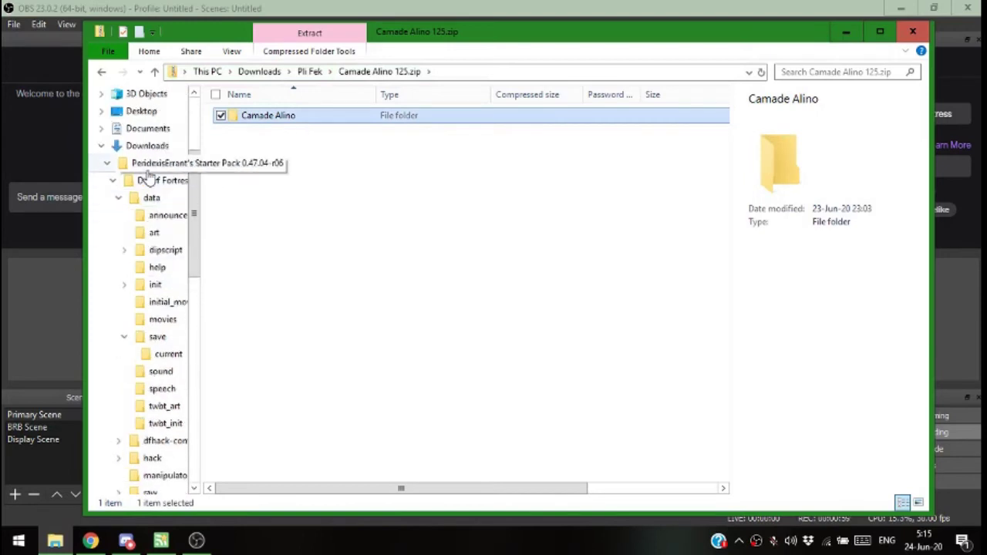
scroll(139, 224, "down", 2)
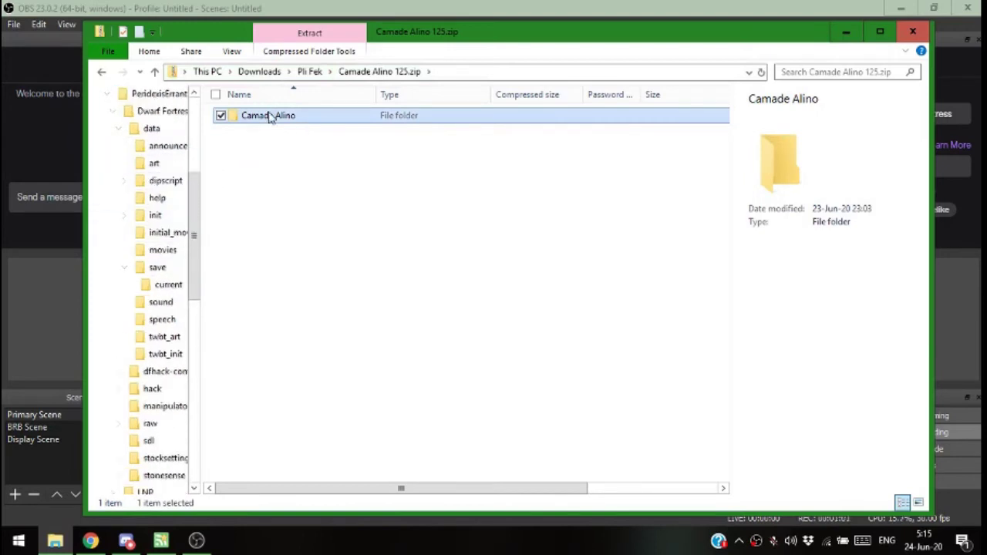
double_click(261, 117)
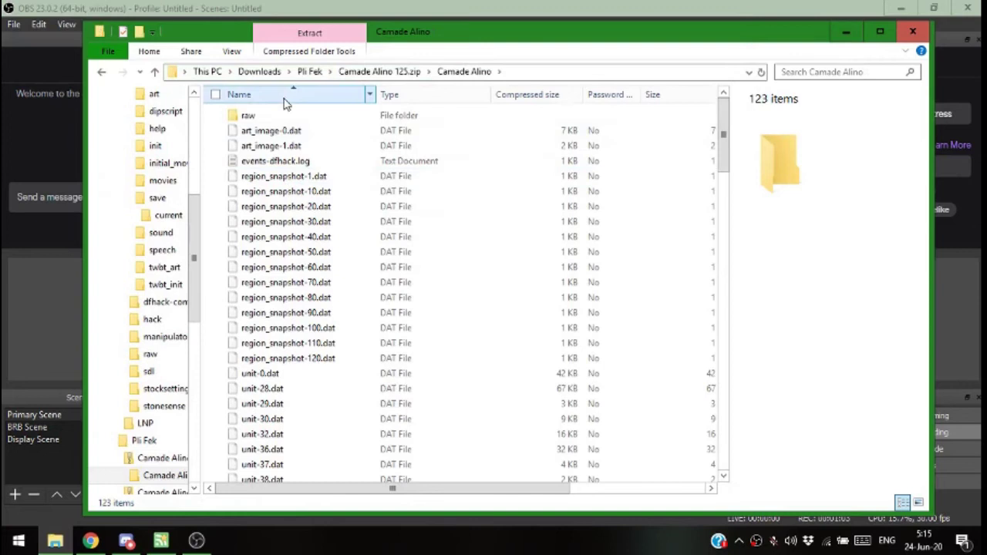
left_click(155, 72)
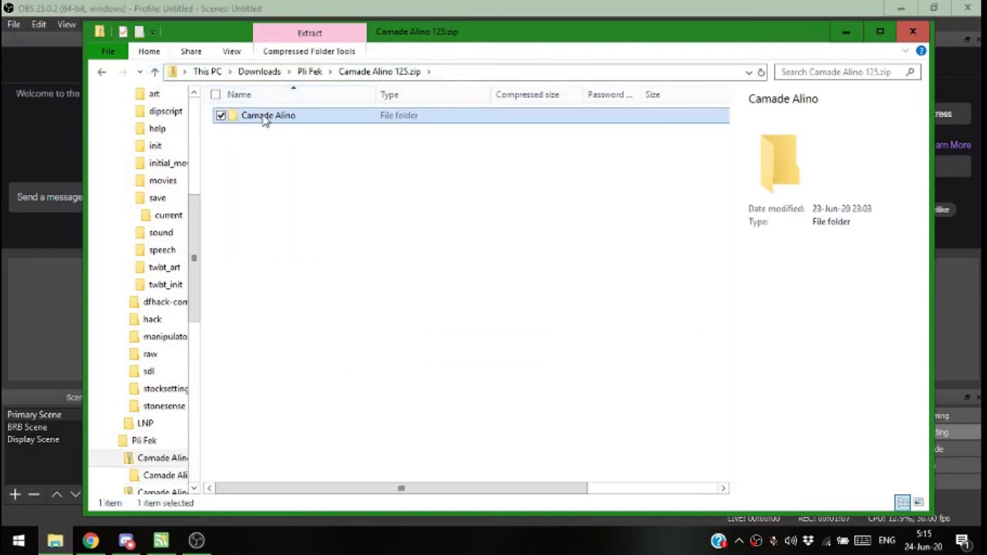
- Drag the Camade Alino folder from the zip onto save, copying all 226 items
mouse_move(265, 116)
left_mouse_down()
mouse_move(189, 201)
mouse_move(158, 202)
left_mouse_up()
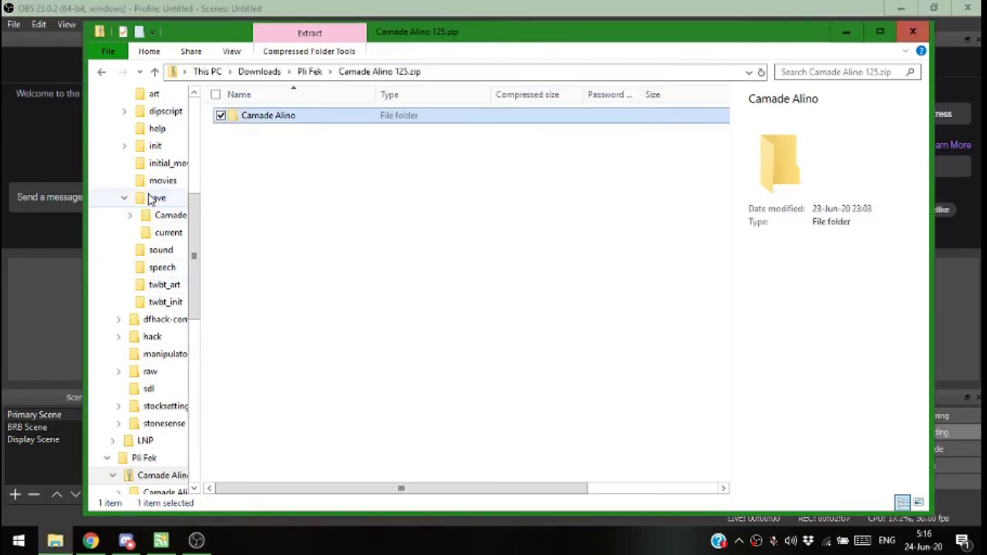
- Check Camade Alino under save, then go up three levels to the Dwarf Fortress 0.47.04 folder
scroll(150, 199, "up", 2)
left_click(156, 319)
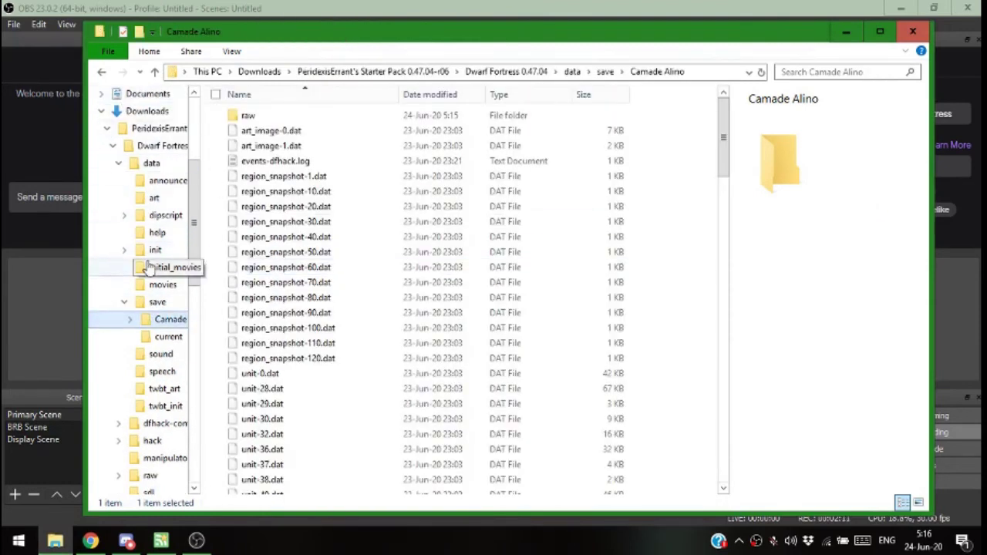
left_click(155, 72)
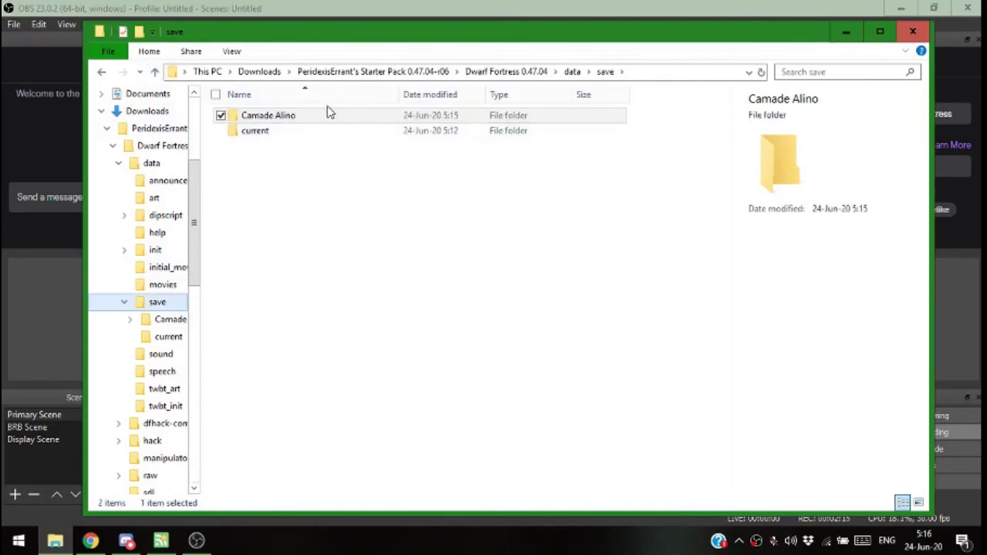
left_click(158, 72)
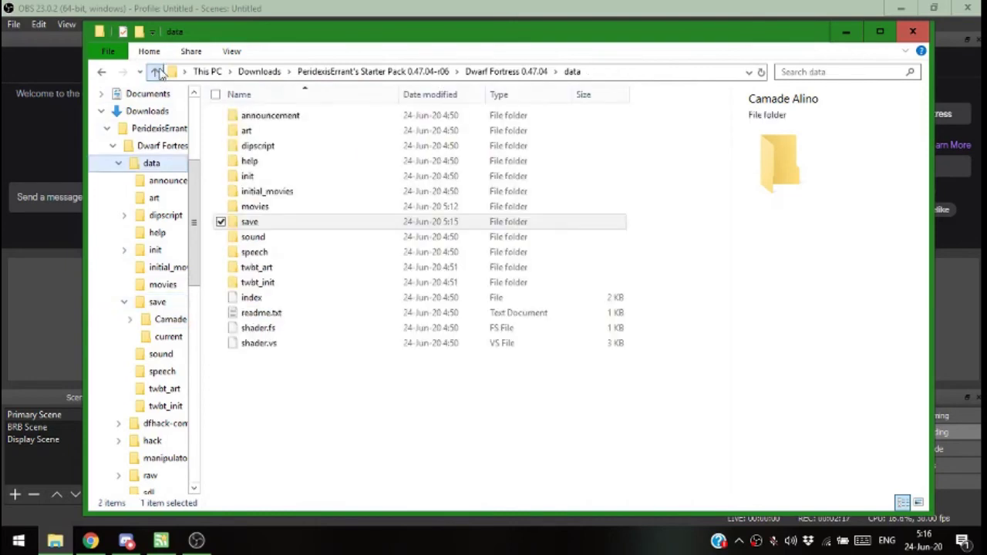
left_click(157, 72)
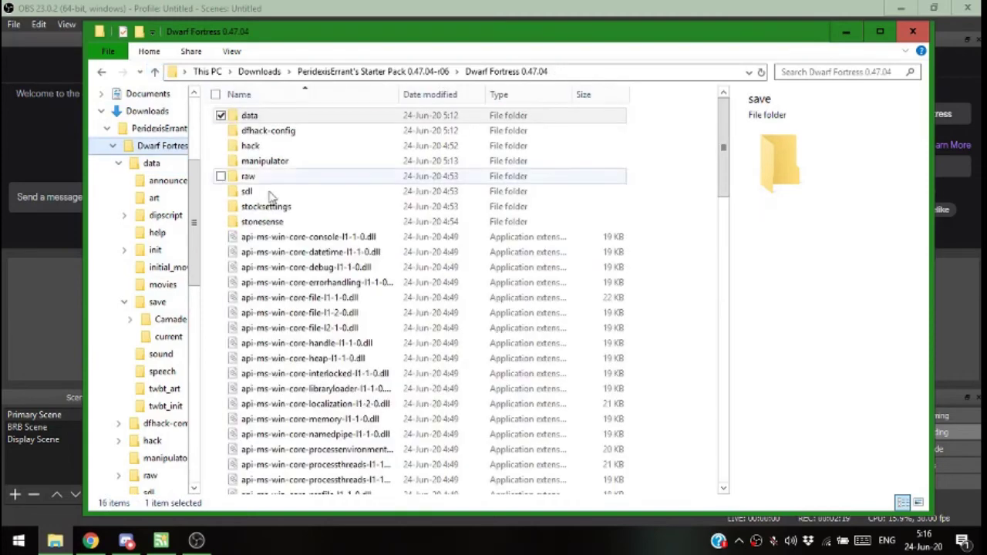
scroll(314, 388, "down", 15)
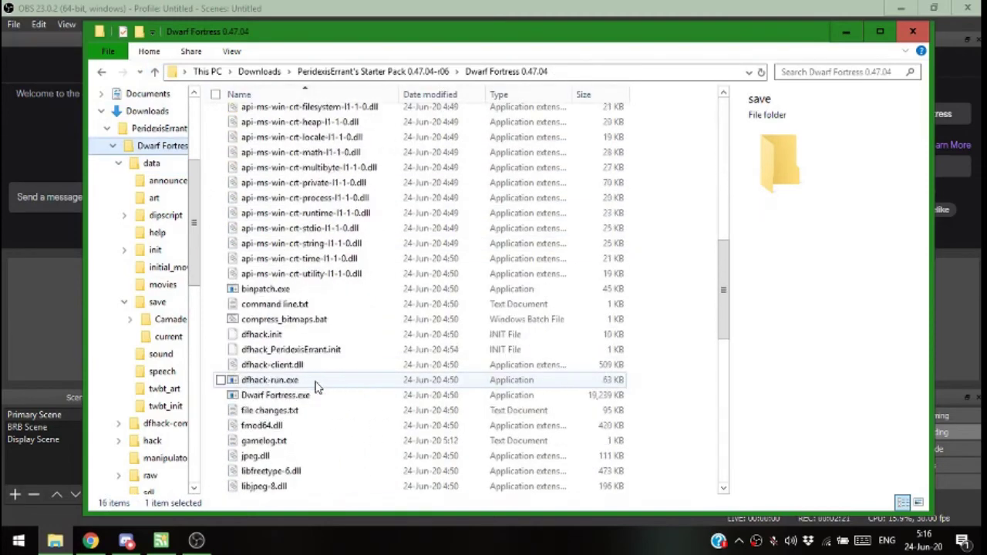
scroll(314, 388, "down", 5)
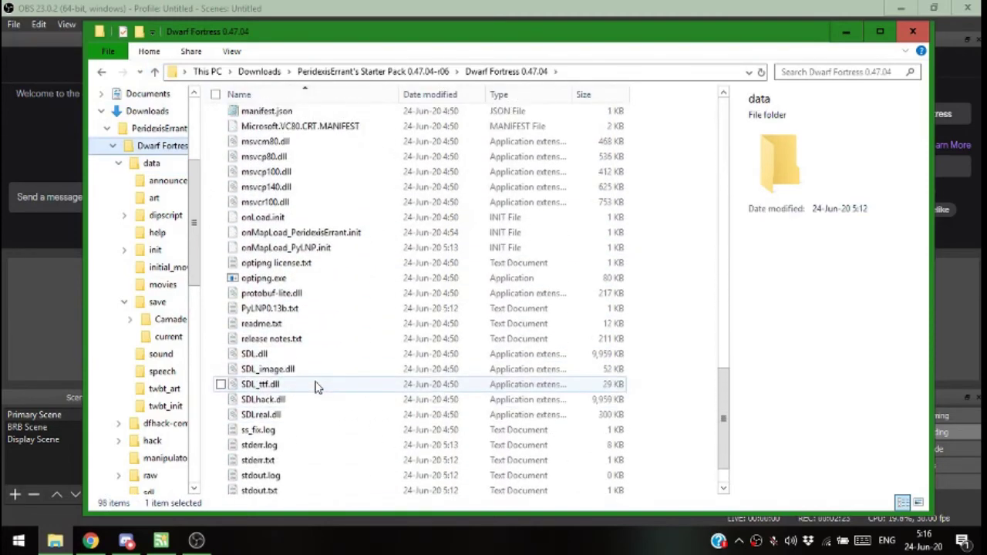
scroll(316, 385, "up", 9)
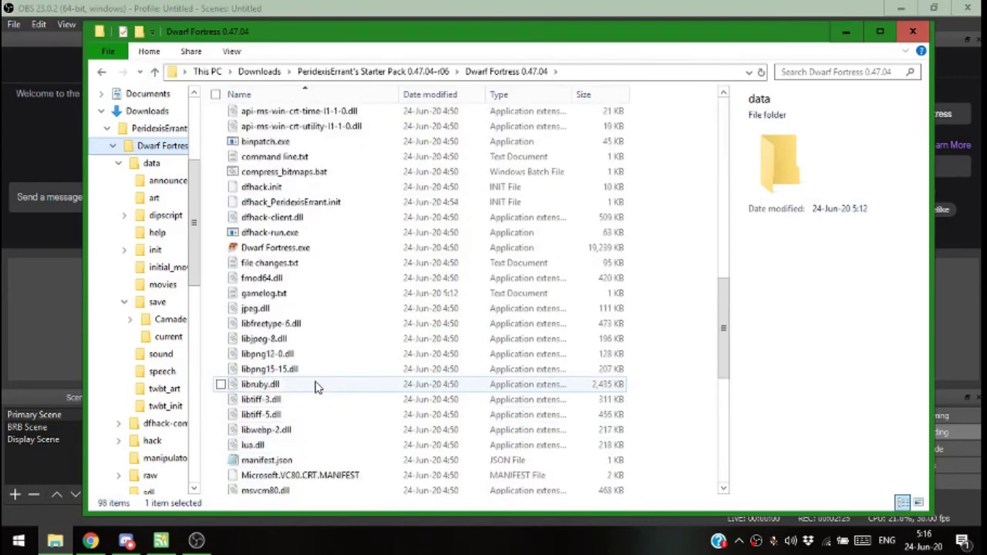
- Launch Dwarf Fortress.exe and lower the Music and Sound volume to 0
double_click(266, 355)
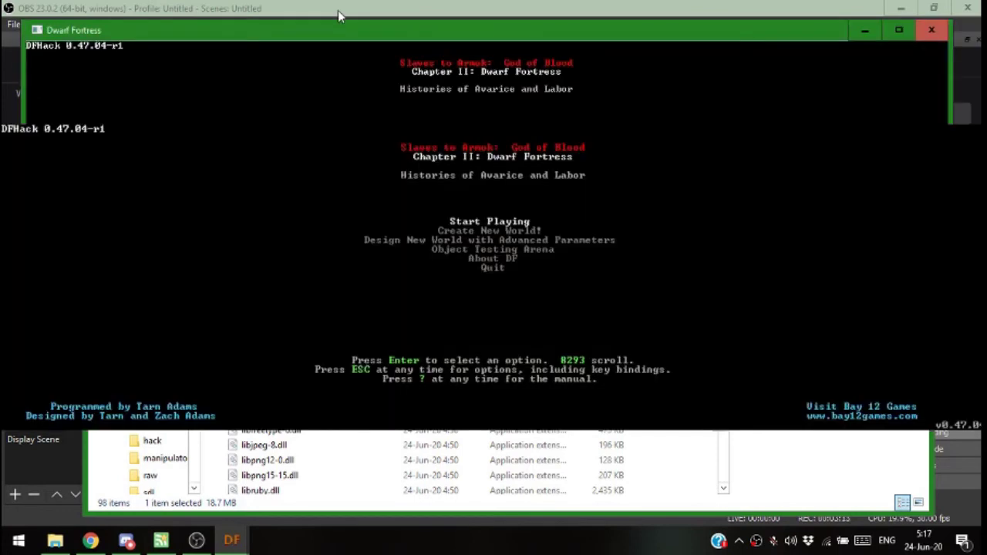
key("Escape")
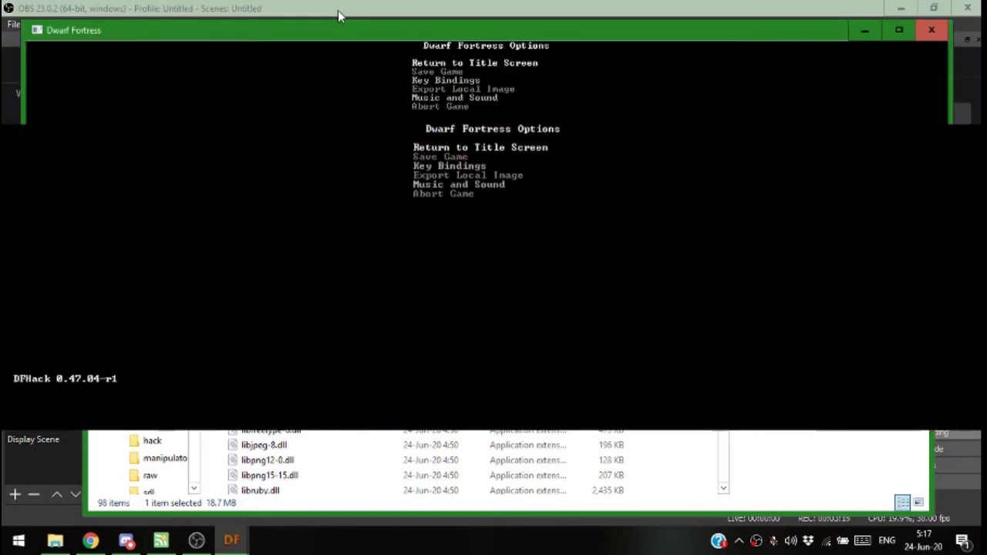
key("Up")
key("Up")
key("Return")
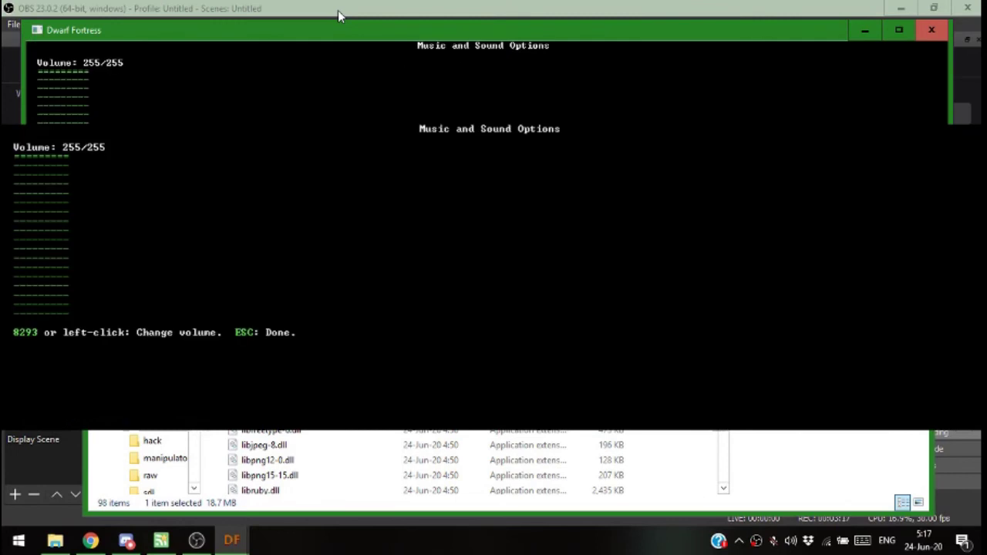
key("Down")
key("Down")
key("Down")
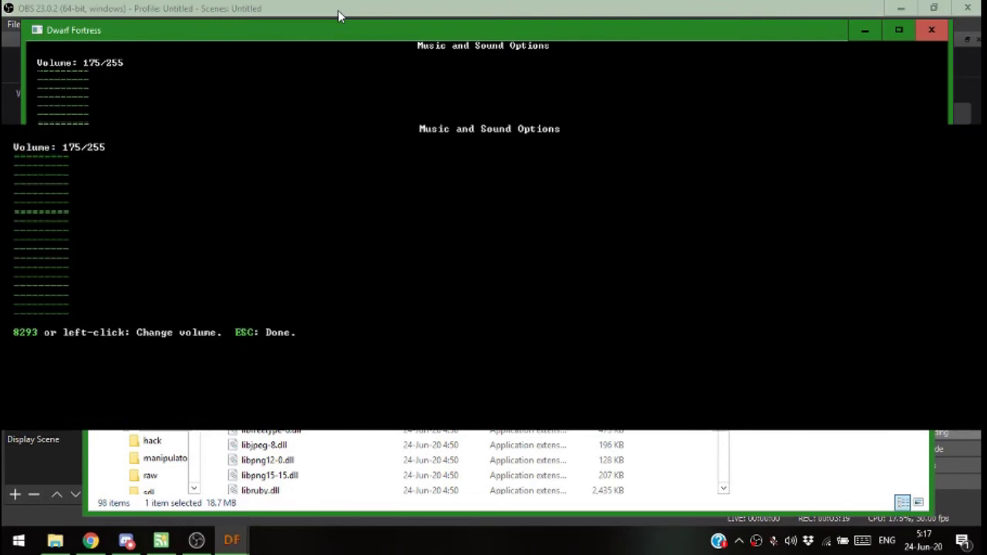
key("Down")
key("Down")
key("Down")
key("Escape")
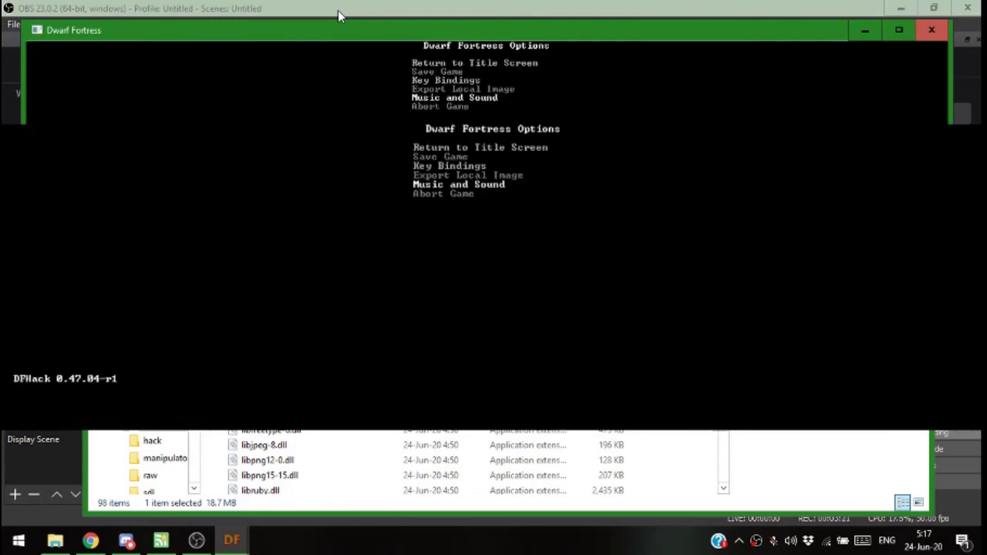
key("Escape")
- Choose Start Playing on the title menu to reach the Camade Alino mode choice
key("Down")
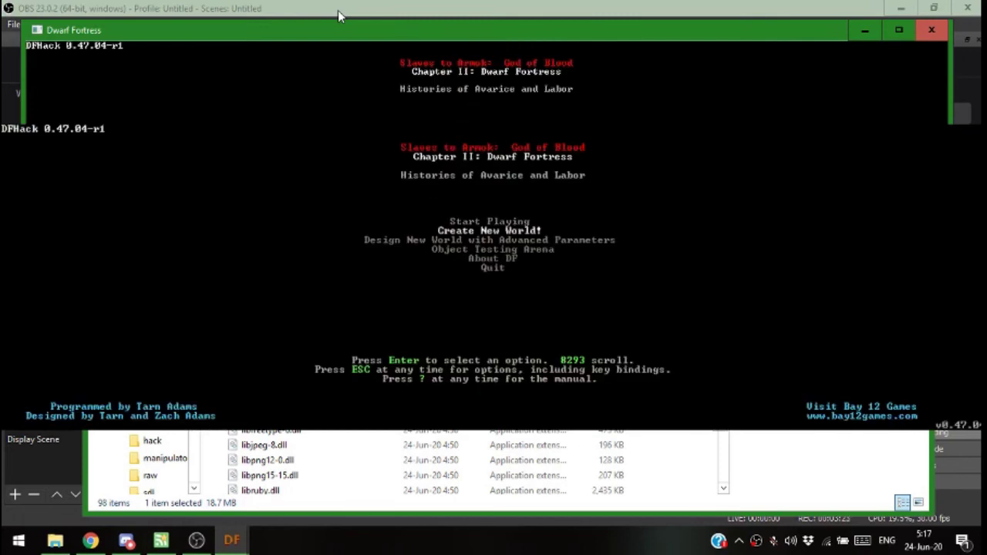
key("Up")
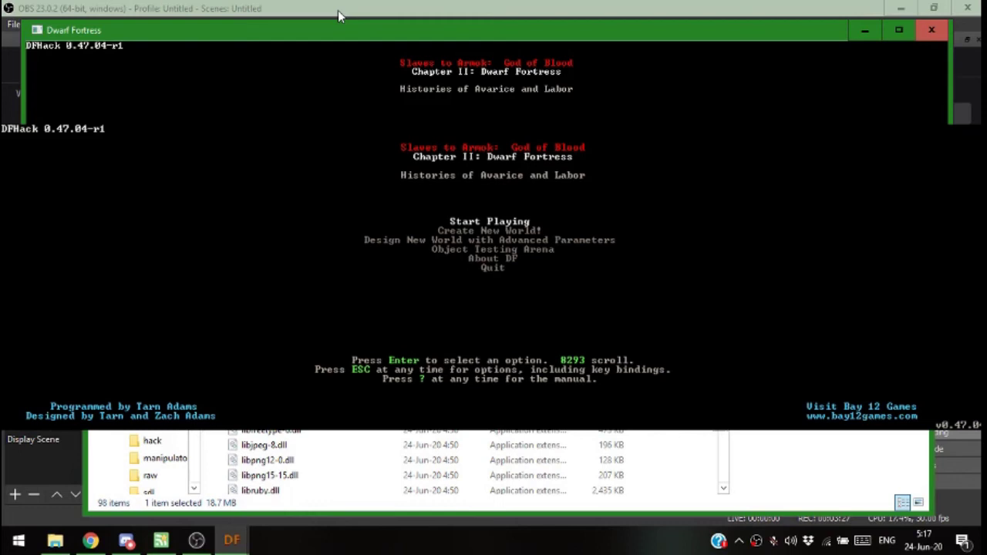
key("Down")
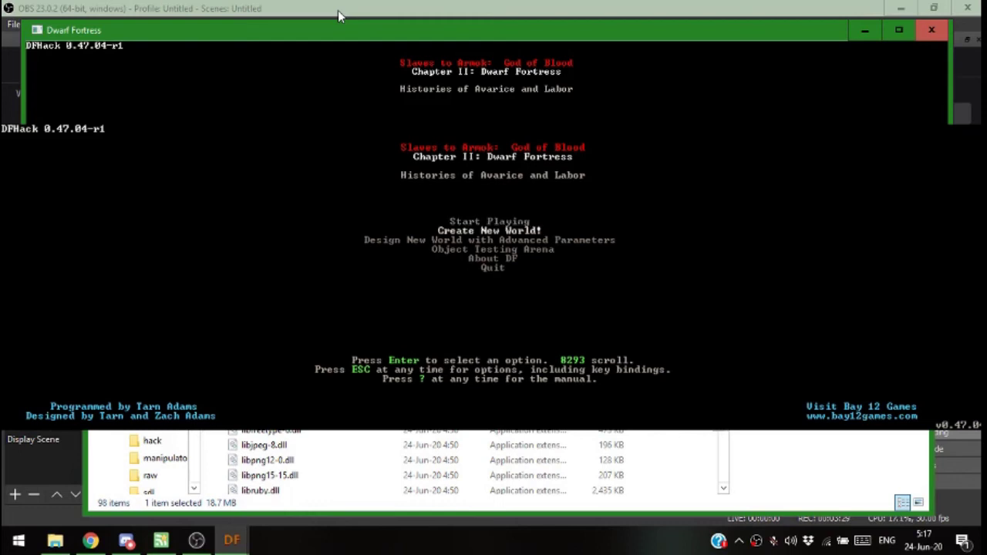
key("Up")
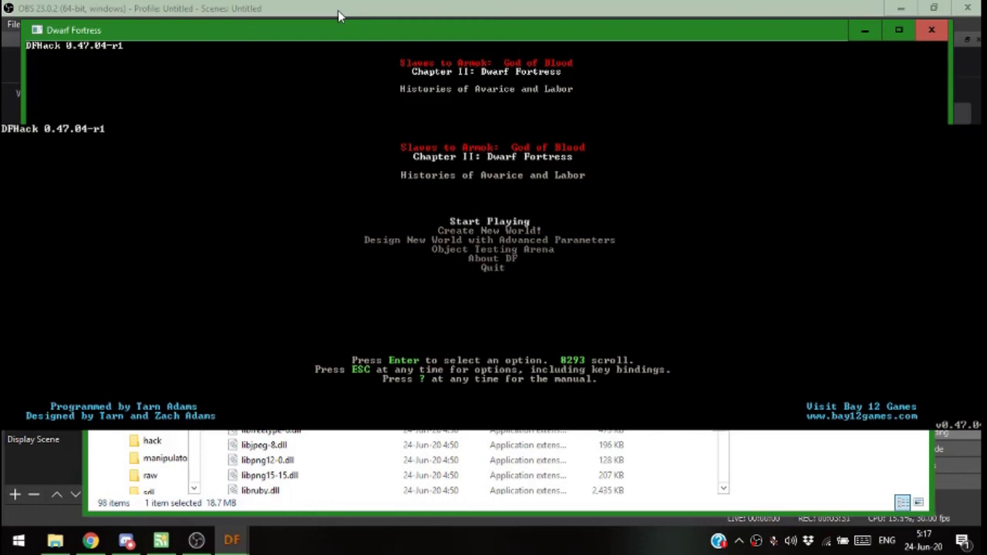
key("Return")
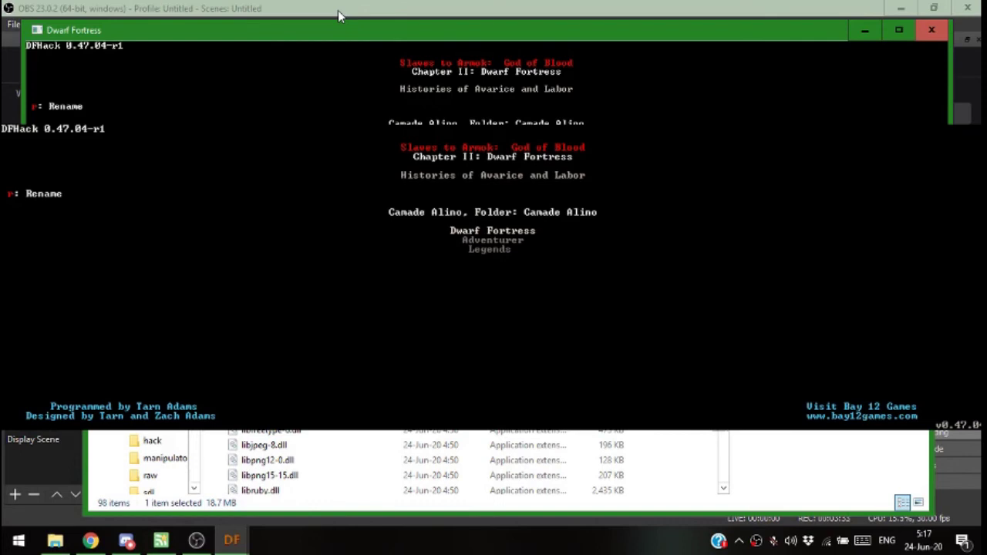
- Load the Camade Alino world in Legends mode, then exit back to the main menu
key("Down")
key("Down")
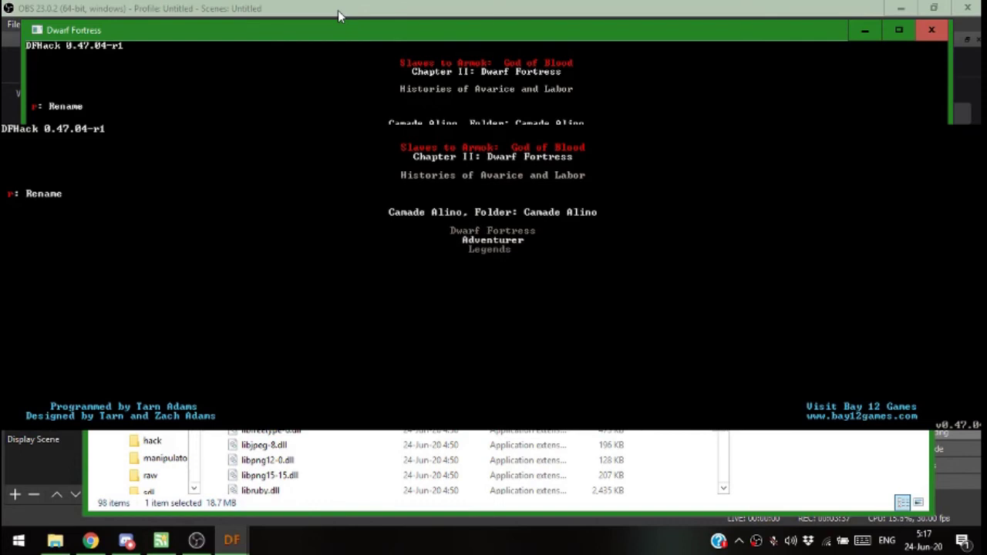
key("Return")
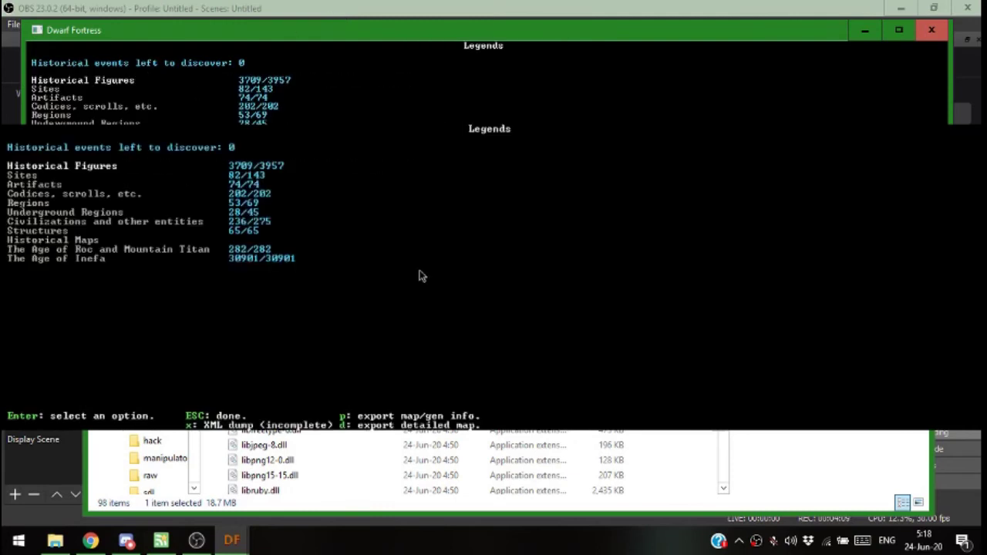
key("Escape")
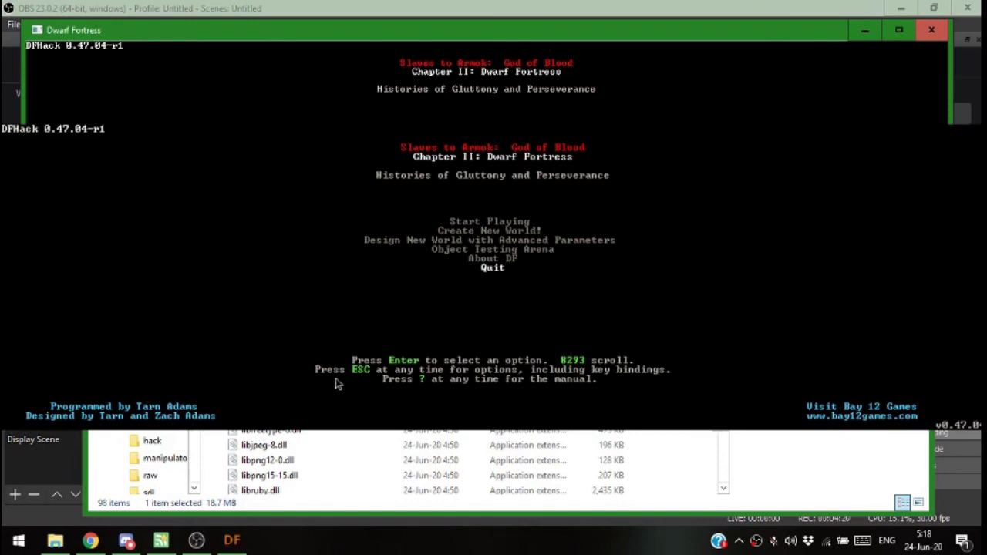
- Quit Dwarf Fortress and open the game's save folder in File Explorer
key("Return")
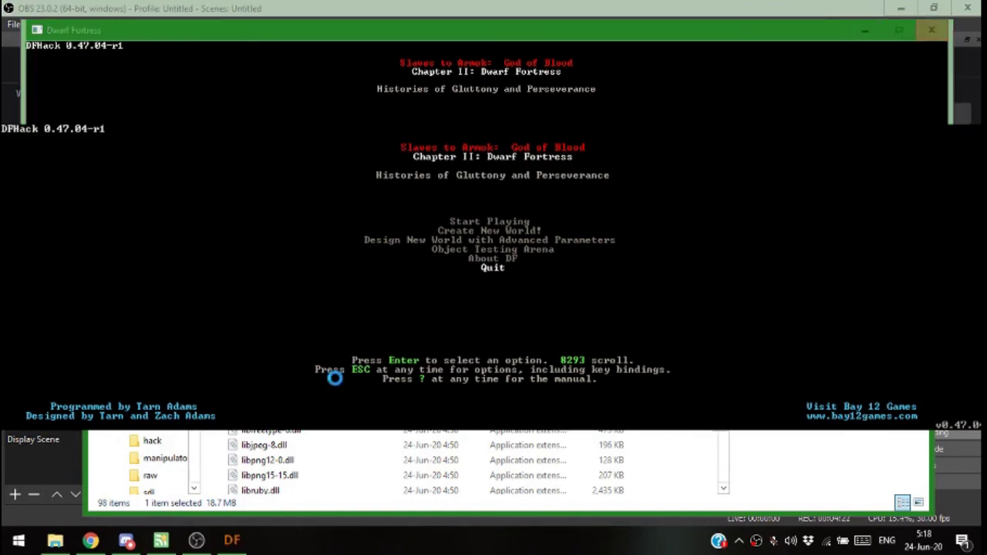
key("super")
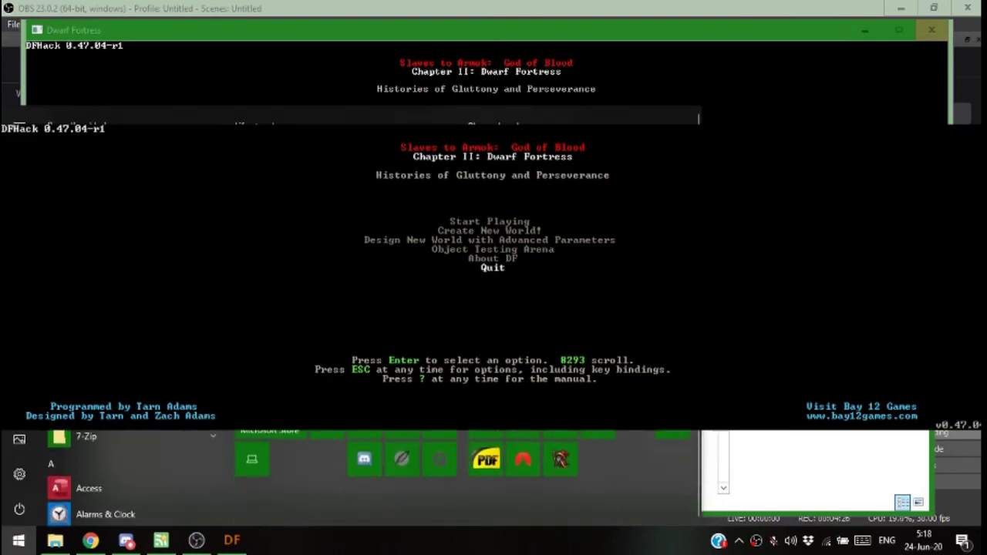
type("7z")
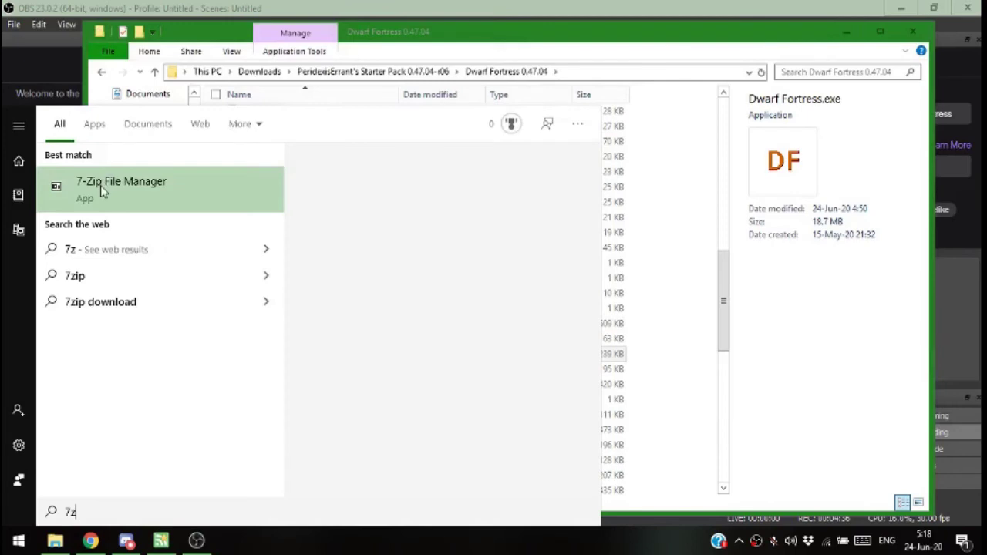
left_click(100, 185)
scroll(167, 149, "down", 5)
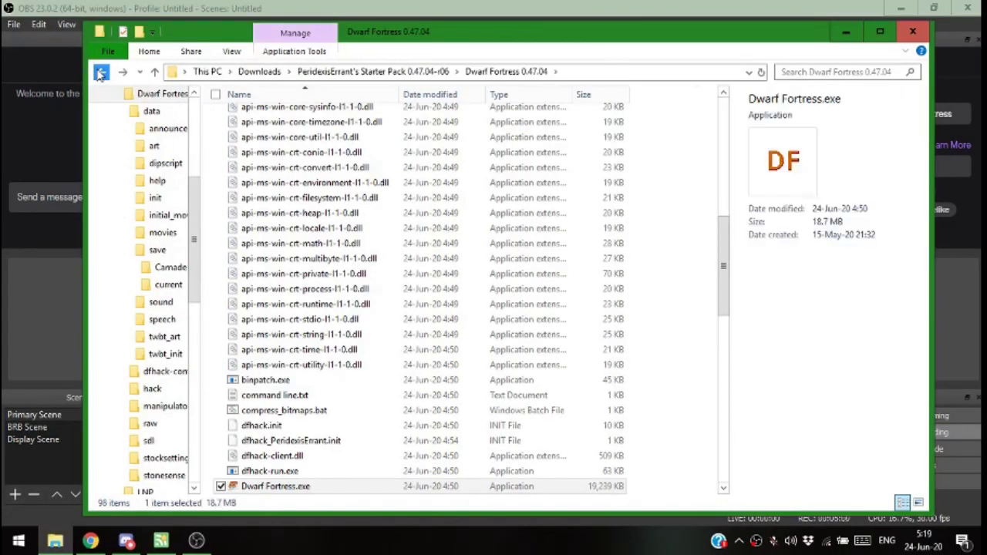
scroll(452, 132, "up", 15)
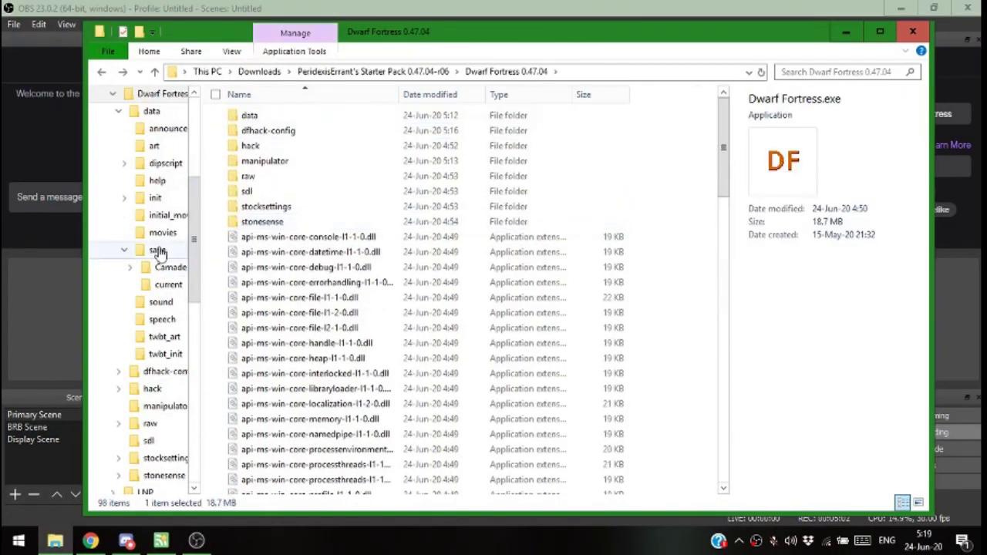
left_click(157, 252)
- Add the Camade Alino folder to a new archive with 7-Zip's Add to archive
left_click(256, 121)
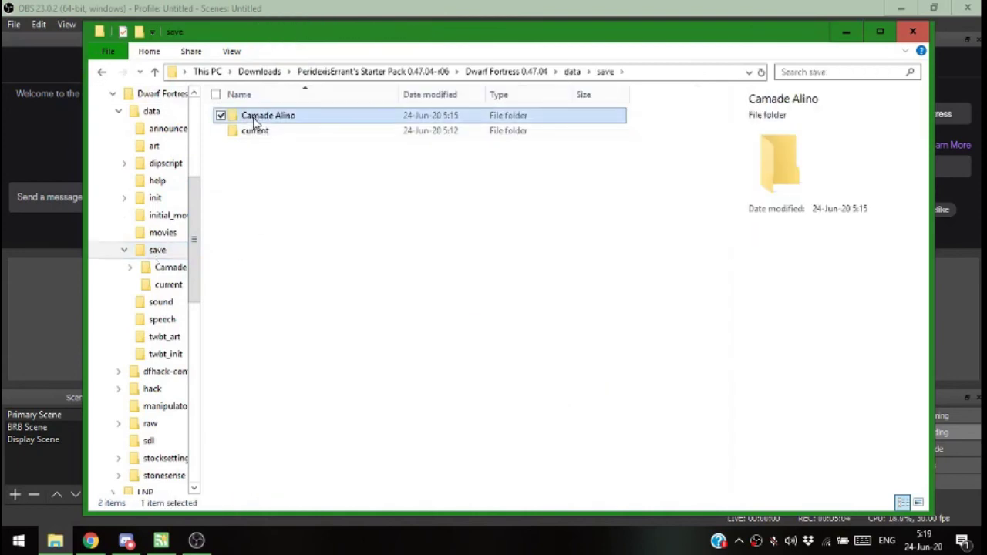
right_click(253, 128)
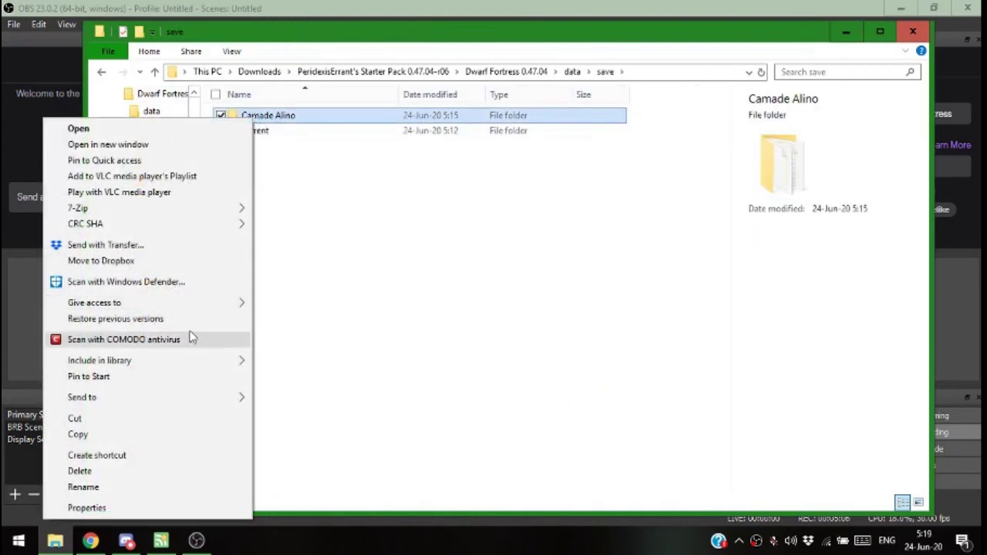
mouse_move(173, 302)
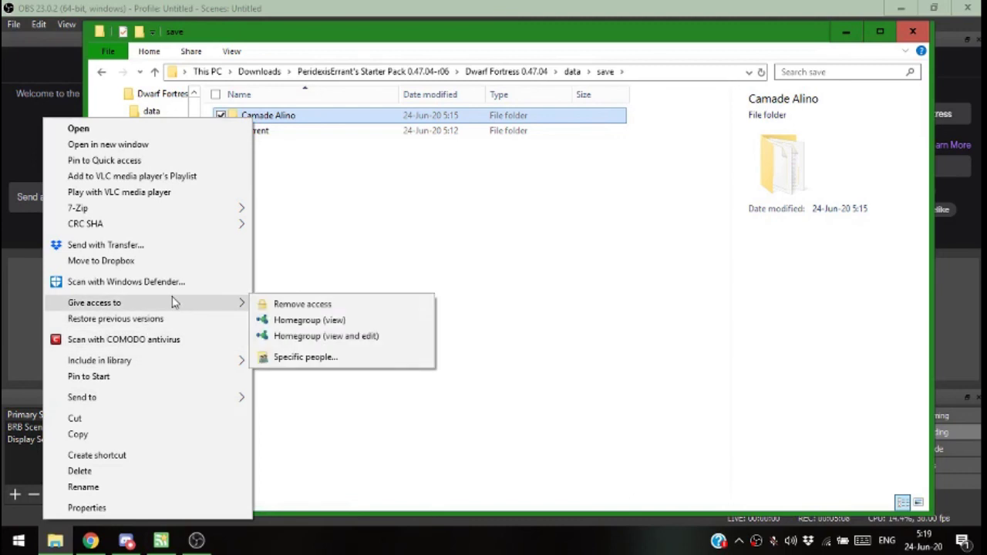
mouse_move(226, 213)
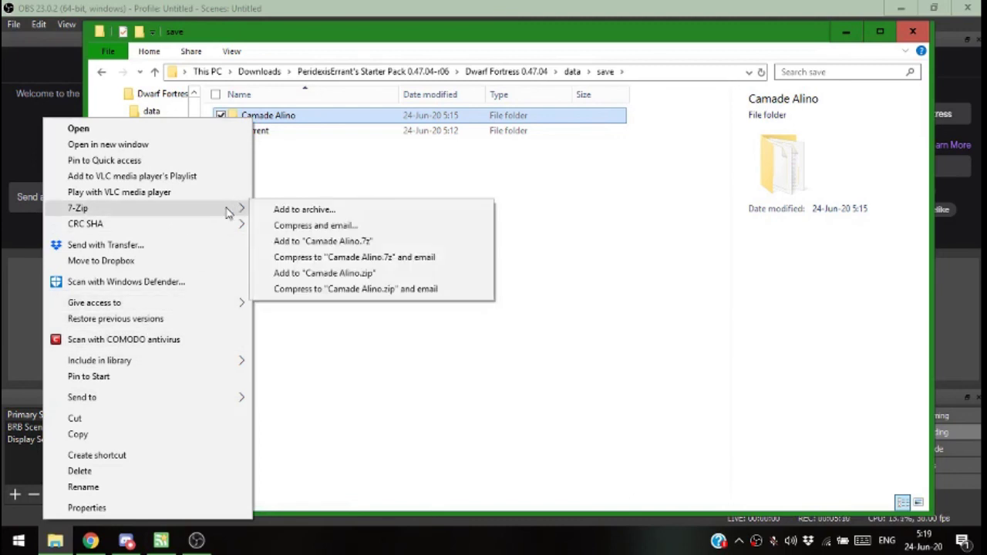
left_click(303, 212)
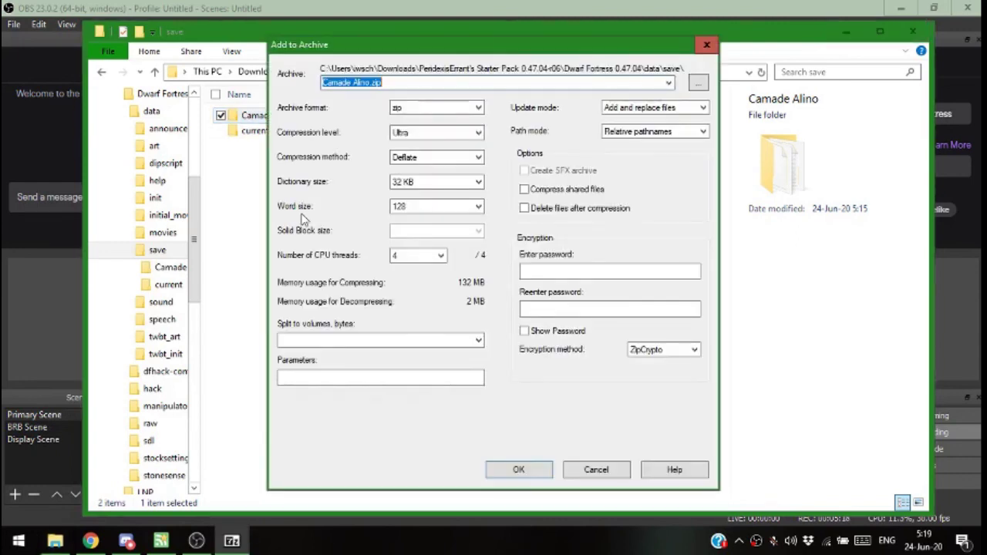
- Keep Ultra compression, save to Downloads\Pli Fek, and name the archive Camade Alino year125.zip
left_click(417, 138)
left_click(417, 137)
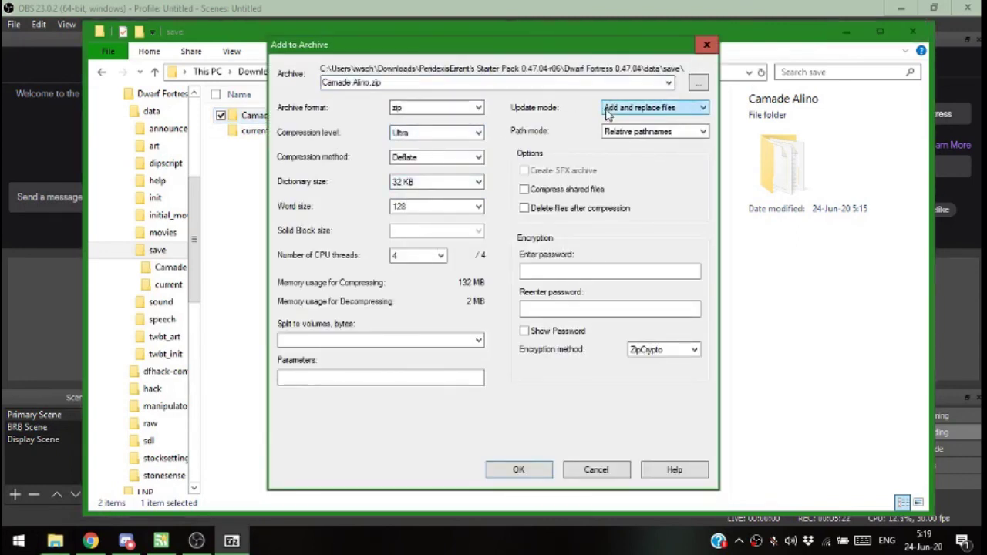
left_click(699, 87)
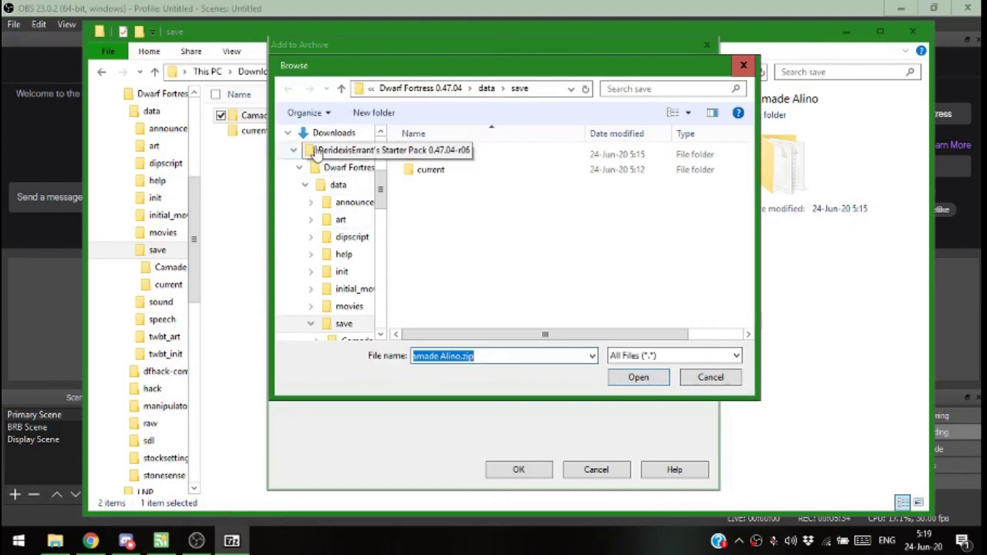
left_click(621, 380)
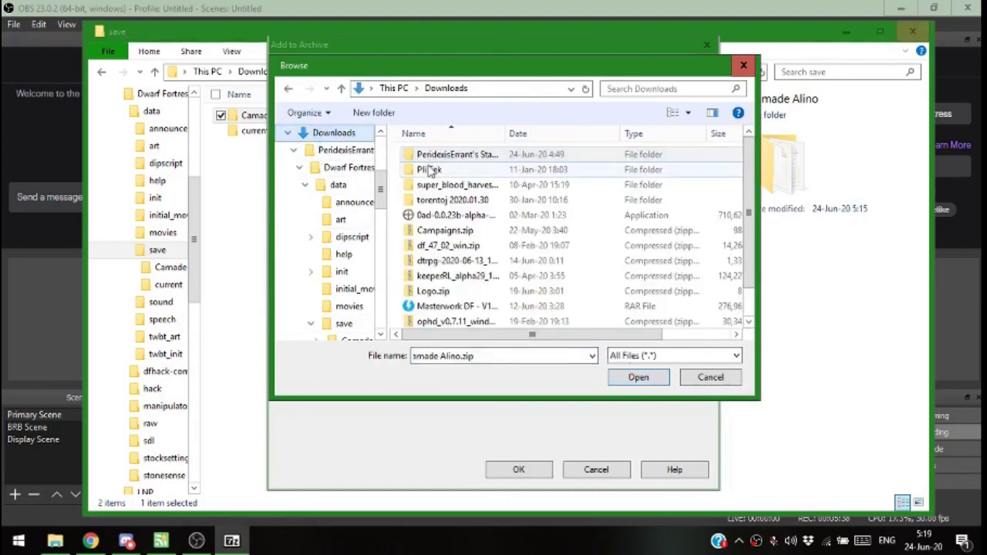
left_click(430, 170)
left_click(622, 377)
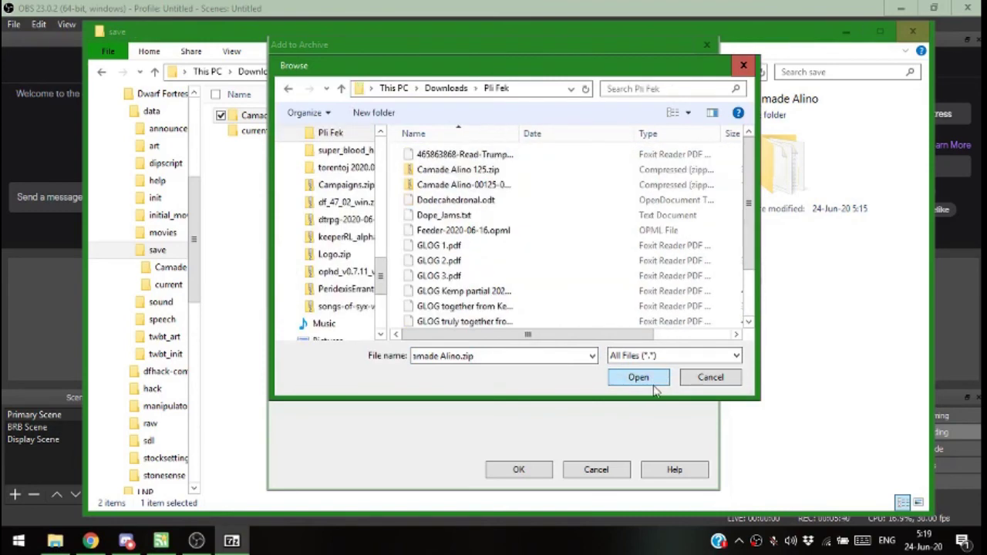
left_click(629, 377)
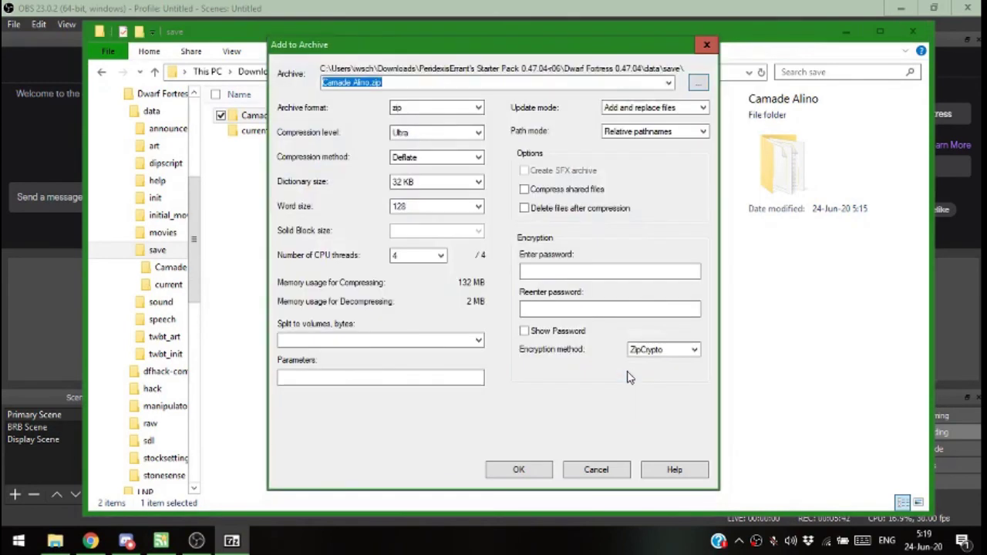
left_click(373, 83)
type("year125")
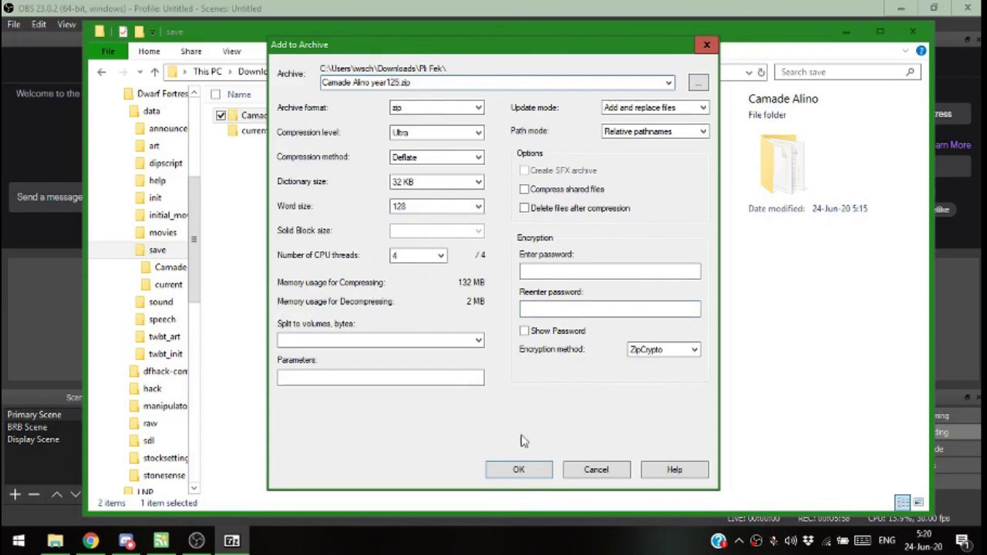
- Create Camade Alino year125.zip in Pli Fek and open it to confirm the Camade Alino folder
left_click(513, 473)
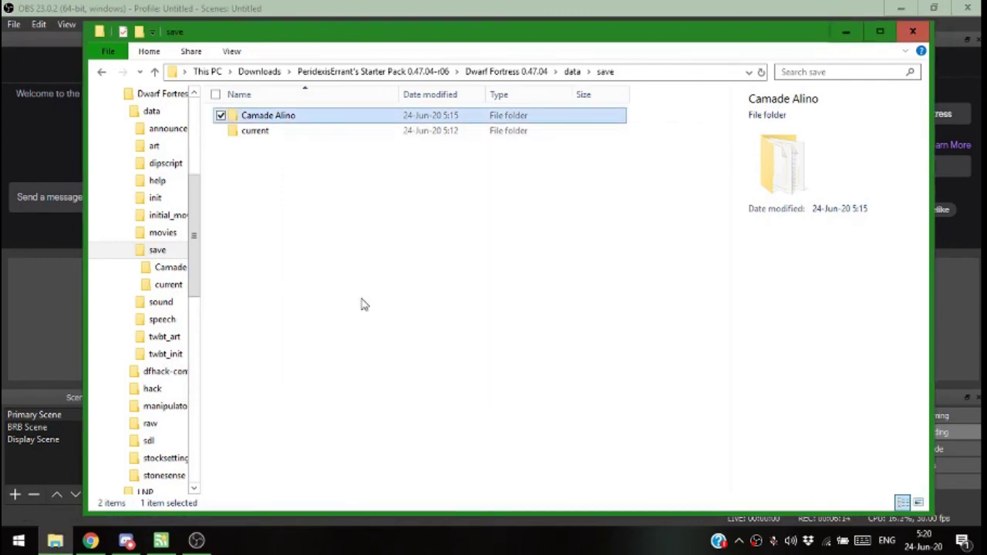
scroll(154, 255, "up", 5)
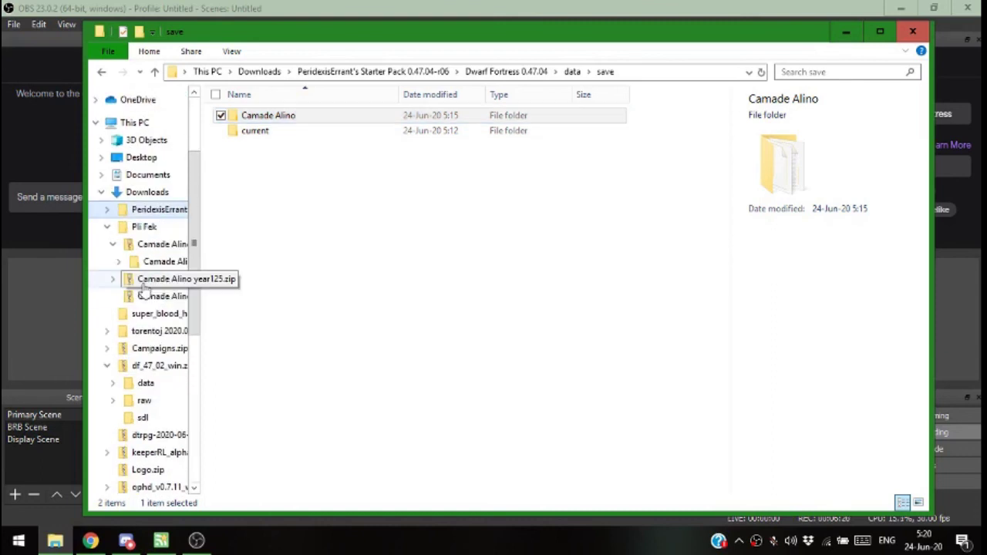
left_click(146, 283)
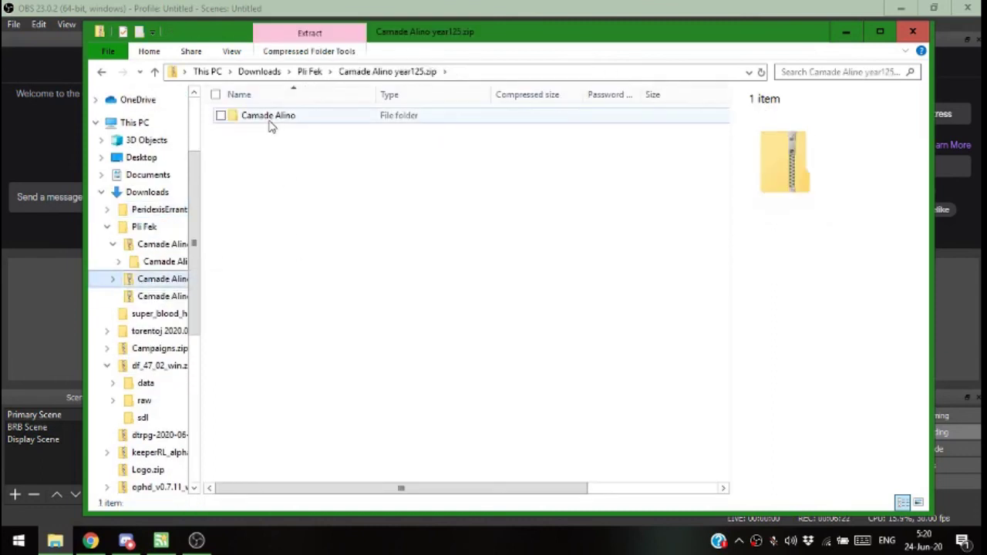